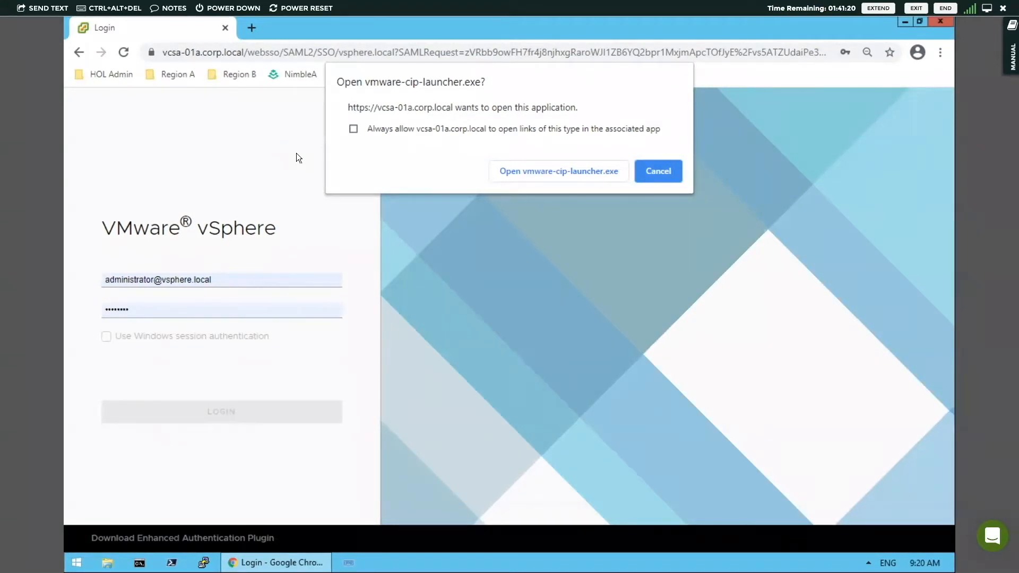
Step: Log in to vcsa-01a.corp.local, always allowing vmware-cip-launcher.exe, and expand the RegionA01 inventory down to the contents of the RegionA01-COMP01 cluster
{"action": "left_click", "coordinate": [352, 130]}
{"action": "left_click", "coordinate": [548, 180]}
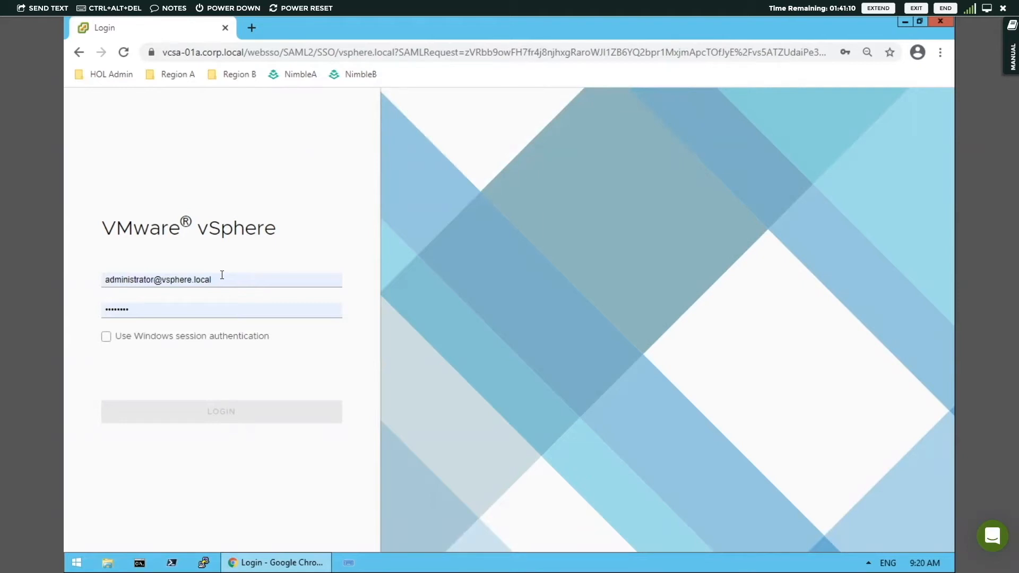
{"action": "left_click", "coordinate": [212, 415]}
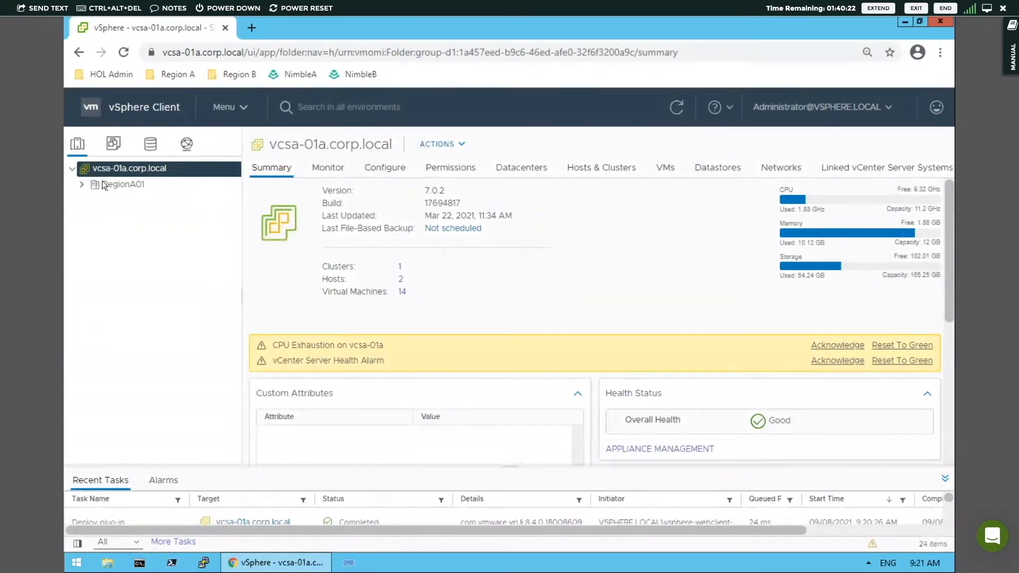
{"action": "left_click", "coordinate": [78, 184]}
{"action": "left_click", "coordinate": [92, 201]}
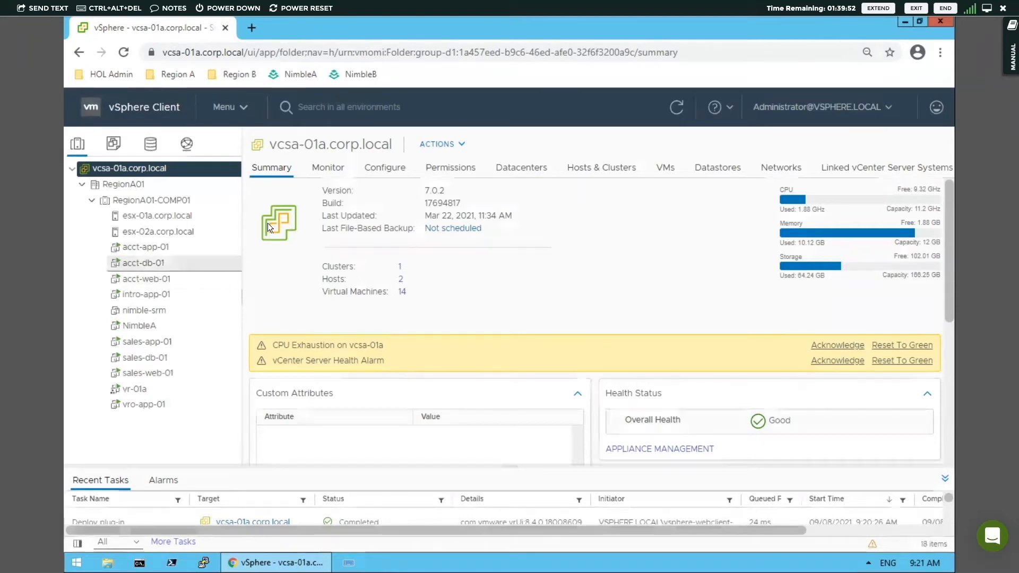
Step: Open Site Recovery and the details of the vcsa-01a to vcsa-01b site pair, logging in to vcsa-01b.corp.local with the prefilled credentials
{"action": "left_click", "coordinate": [242, 111]}
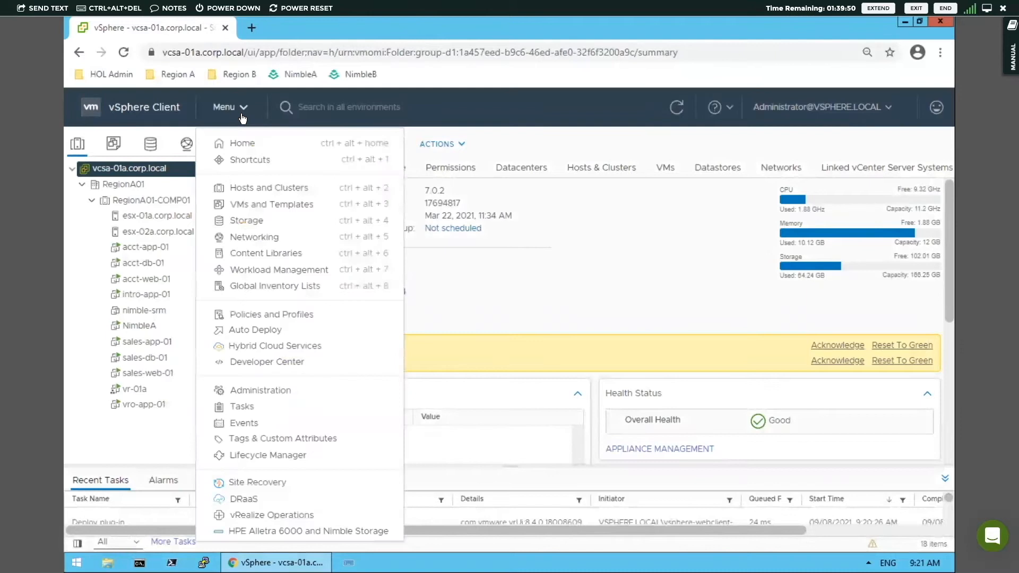
{"action": "left_click", "coordinate": [252, 484]}
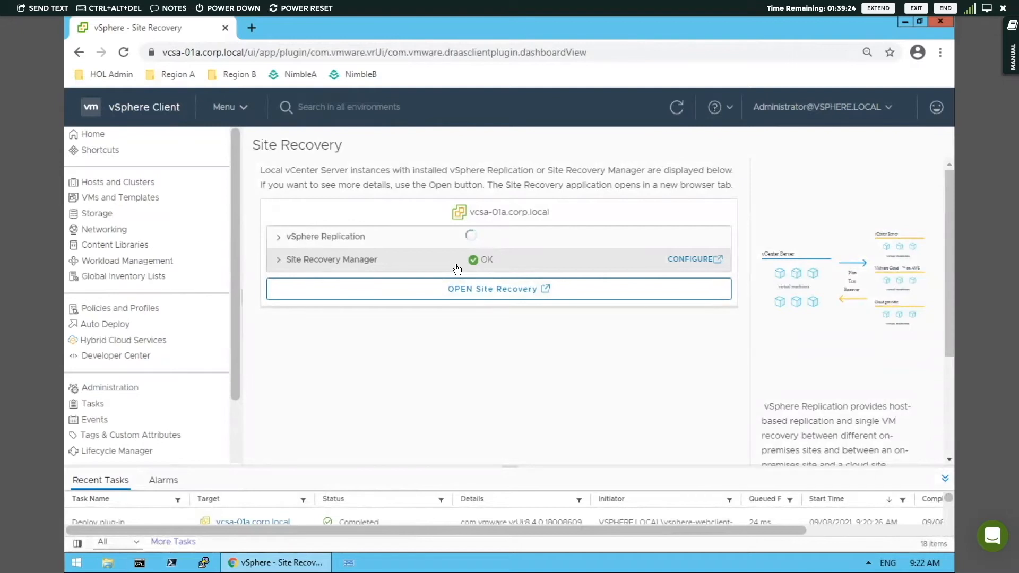
{"action": "left_click", "coordinate": [458, 289]}
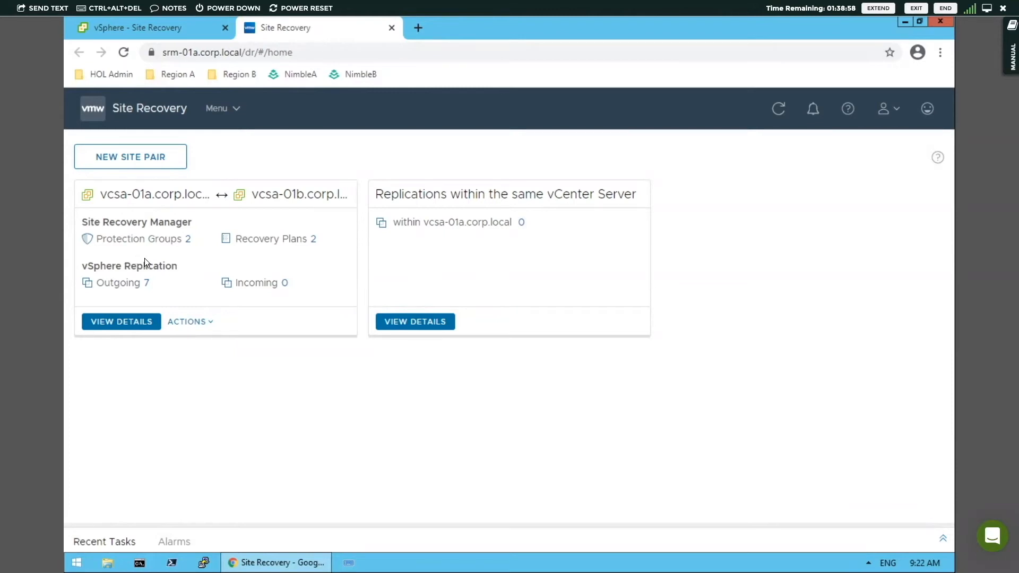
{"action": "left_click", "coordinate": [128, 322]}
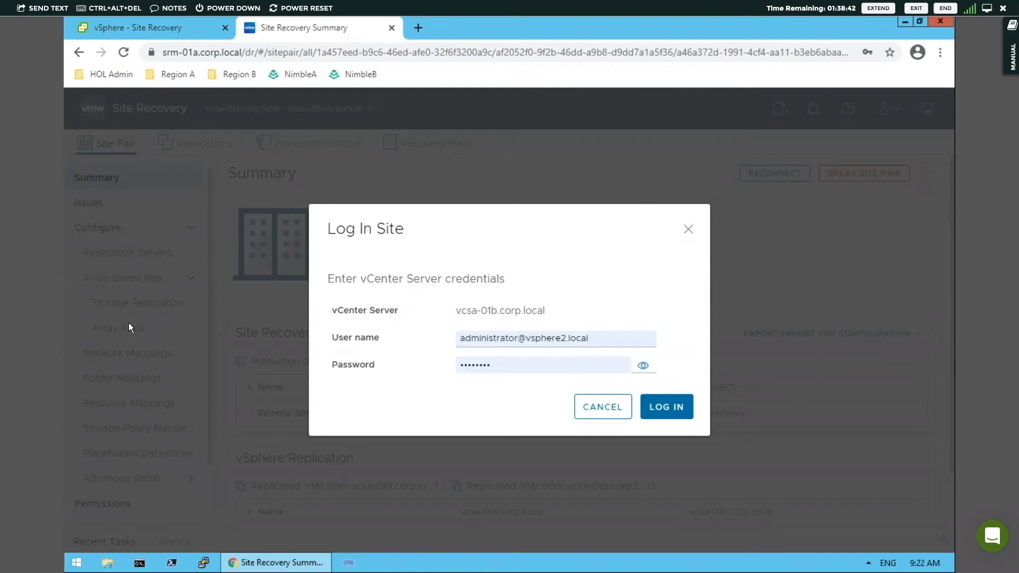
{"action": "left_click", "coordinate": [663, 407]}
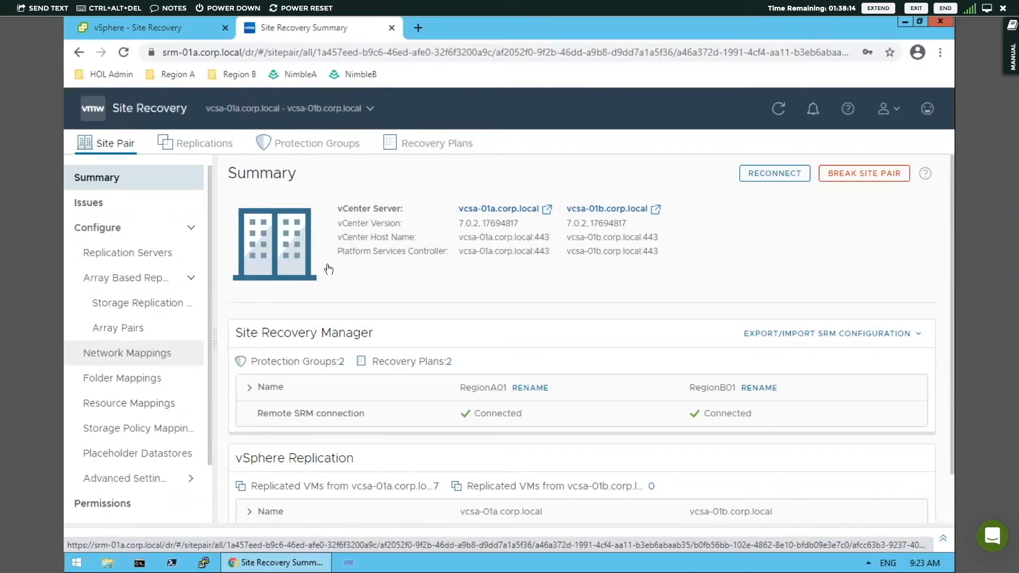
Step: Start a new protection group in the site pair and name it "Accounting Protection Group"
{"action": "left_click", "coordinate": [331, 144]}
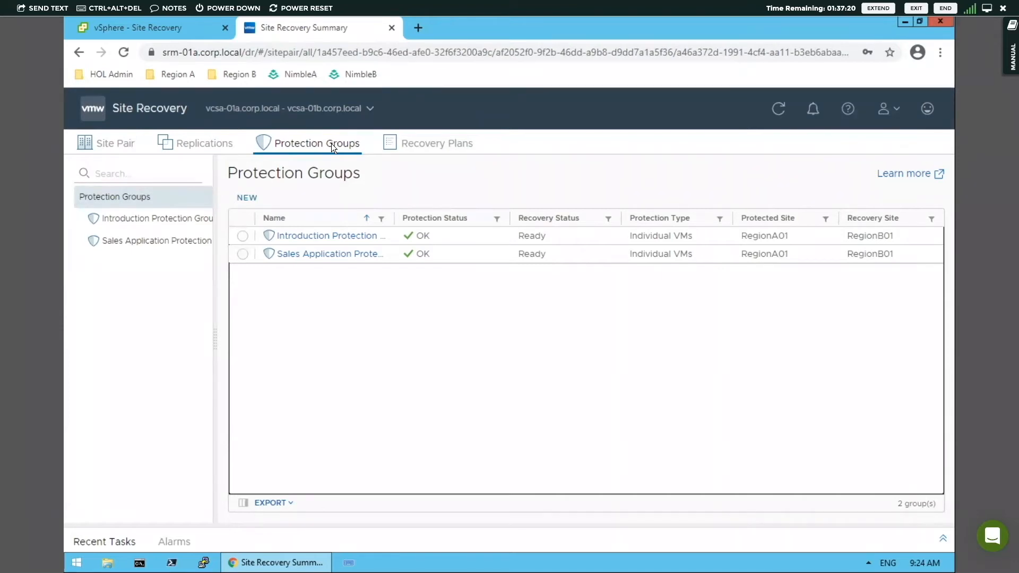
{"action": "left_click", "coordinate": [247, 198]}
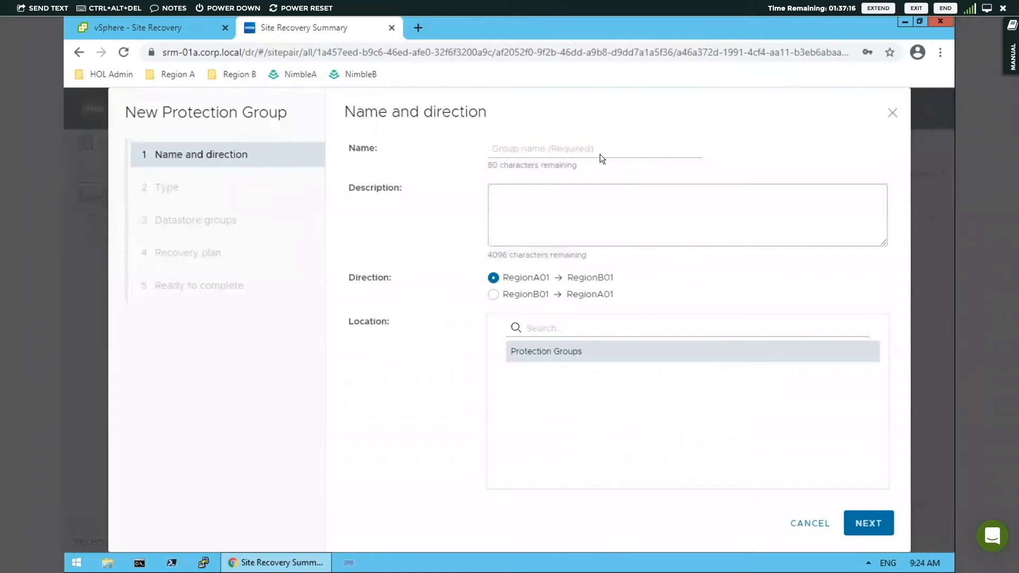
{"action": "left_click", "coordinate": [592, 150]}
{"action": "type", "text": "Ac"}
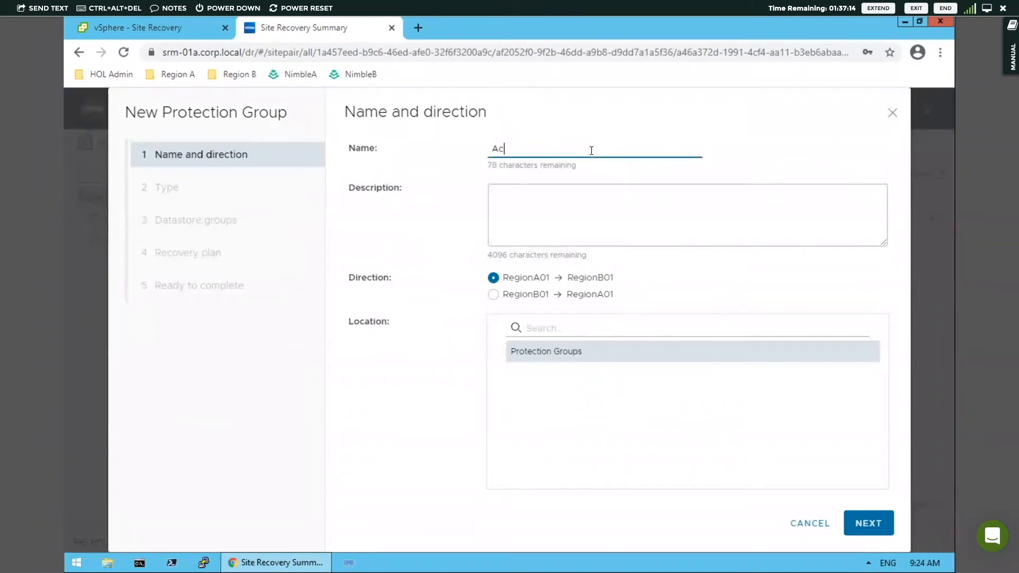
{"action": "type", "text": "counting Protection"}
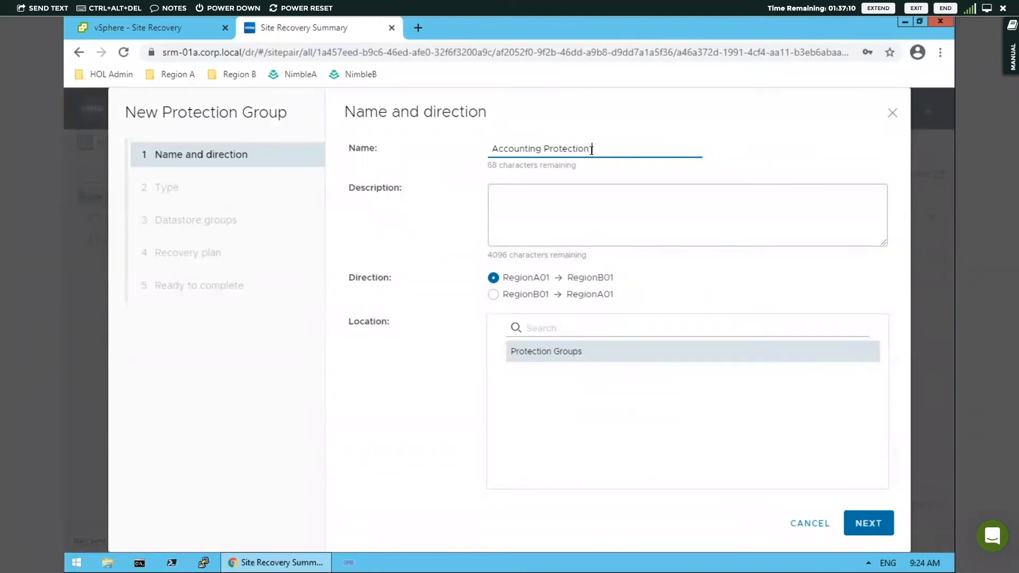
{"action": "type", "text": " Group"}
Step: Set the group's description to "Accounting Protection Group" and accept the RegionA01 to RegionB01 direction
{"action": "left_click", "coordinate": [564, 206]}
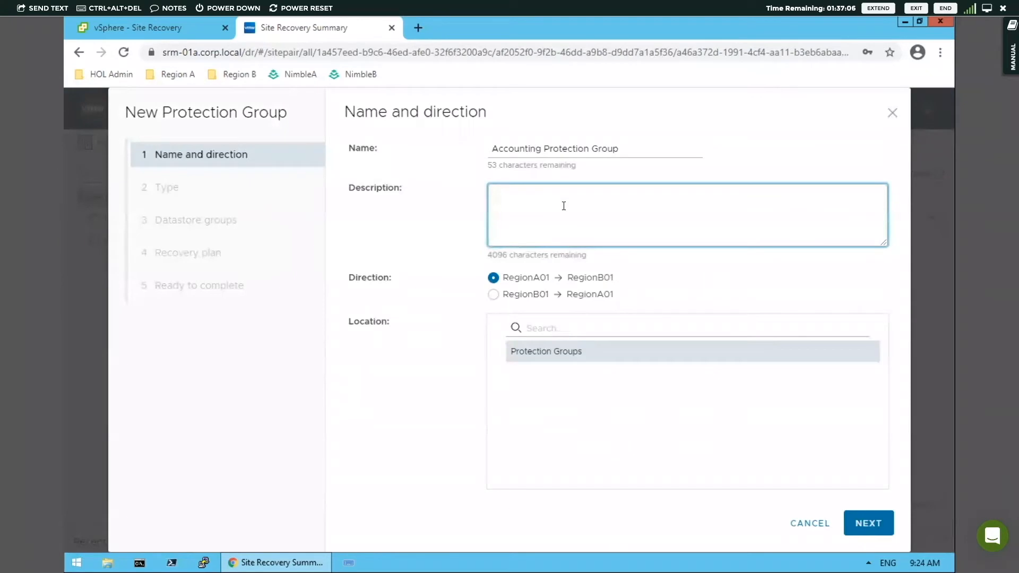
{"action": "type", "text": "Accou"}
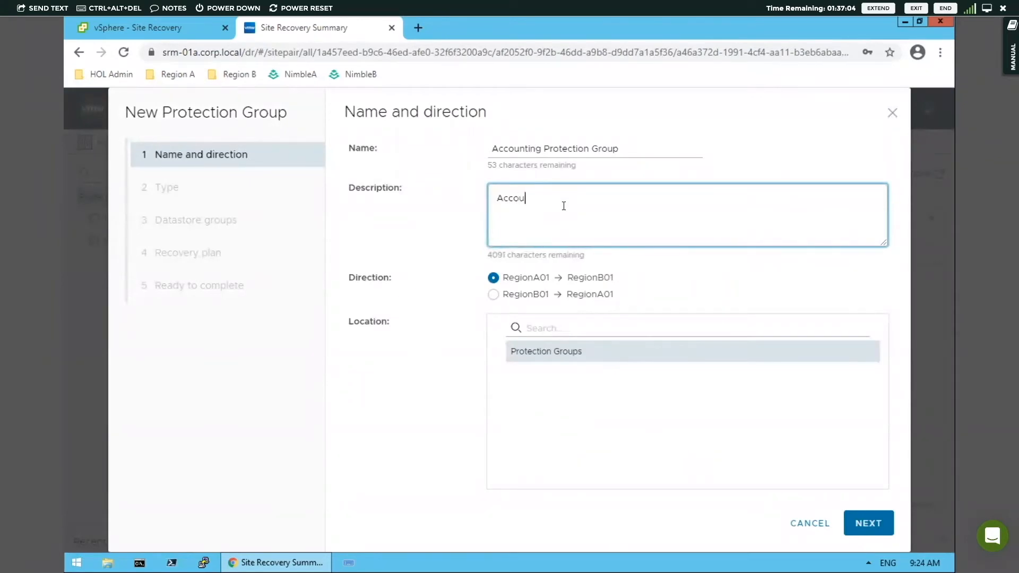
{"action": "type", "text": "nting Protection Group"}
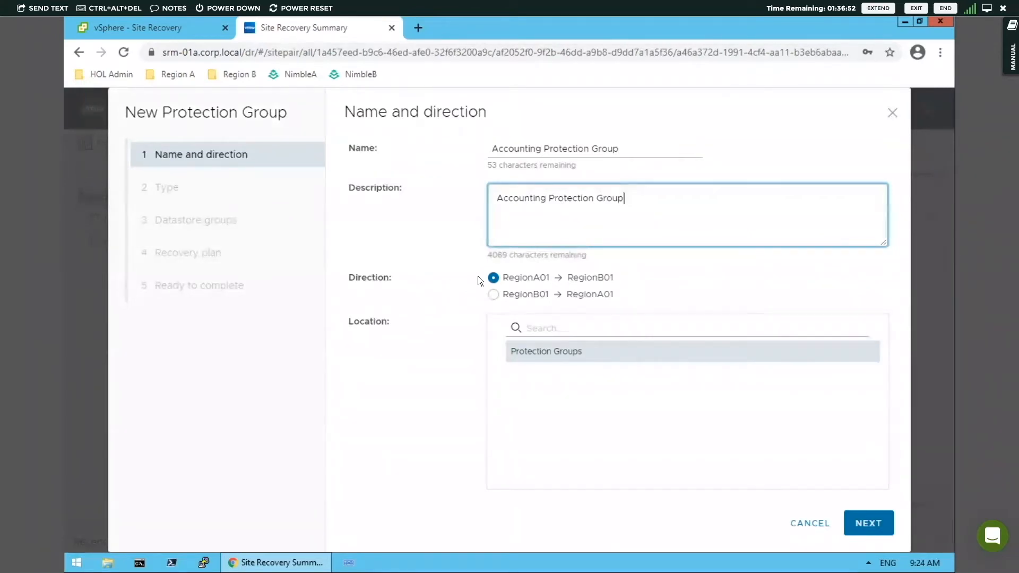
{"action": "left_click", "coordinate": [875, 524]}
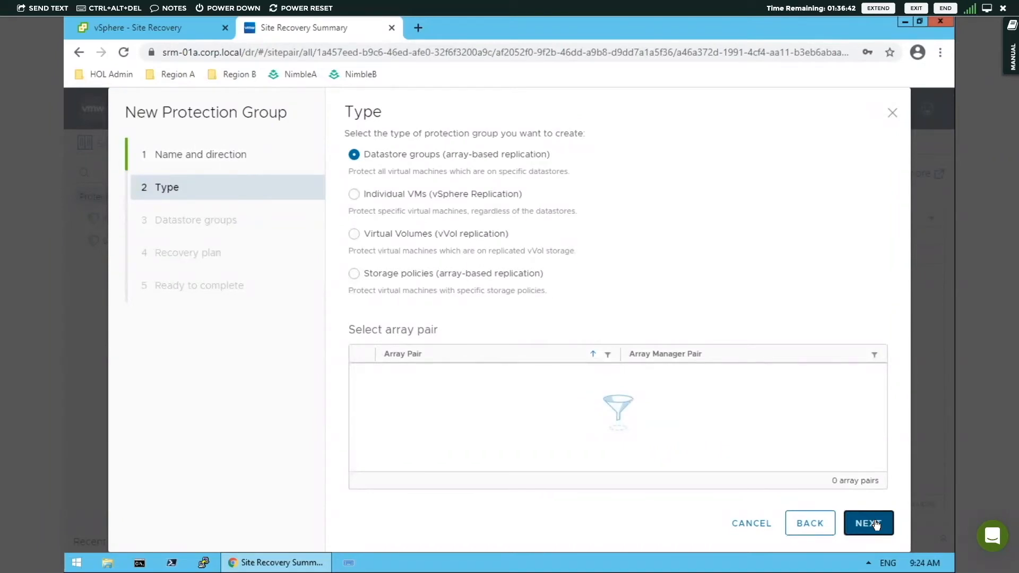
Step: Set the group type to Individual VMs (vSphere Replication) and include acct-app-01, acct-db-01 and acct-web-01
{"action": "left_click", "coordinate": [354, 195]}
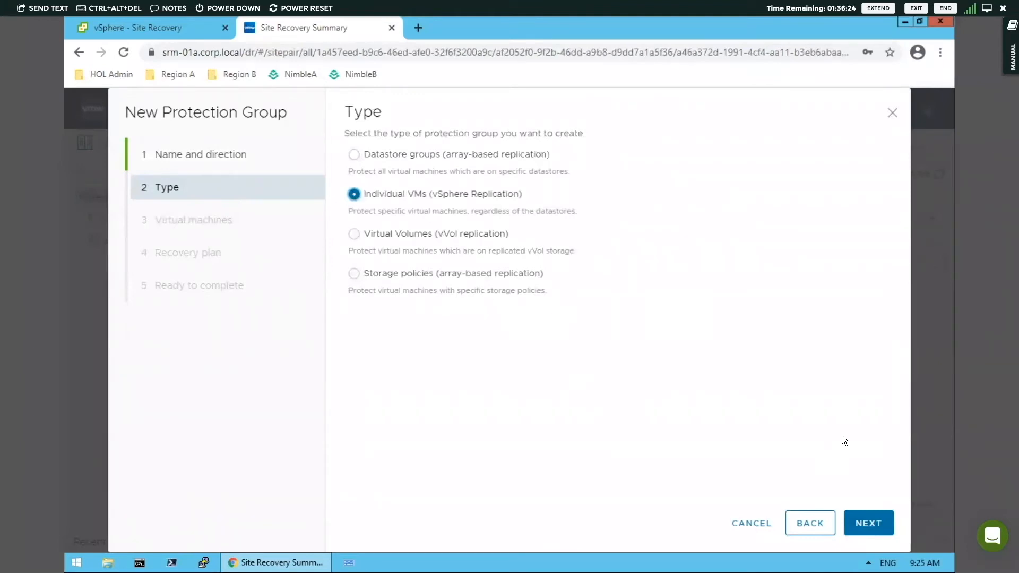
{"action": "left_click", "coordinate": [868, 522]}
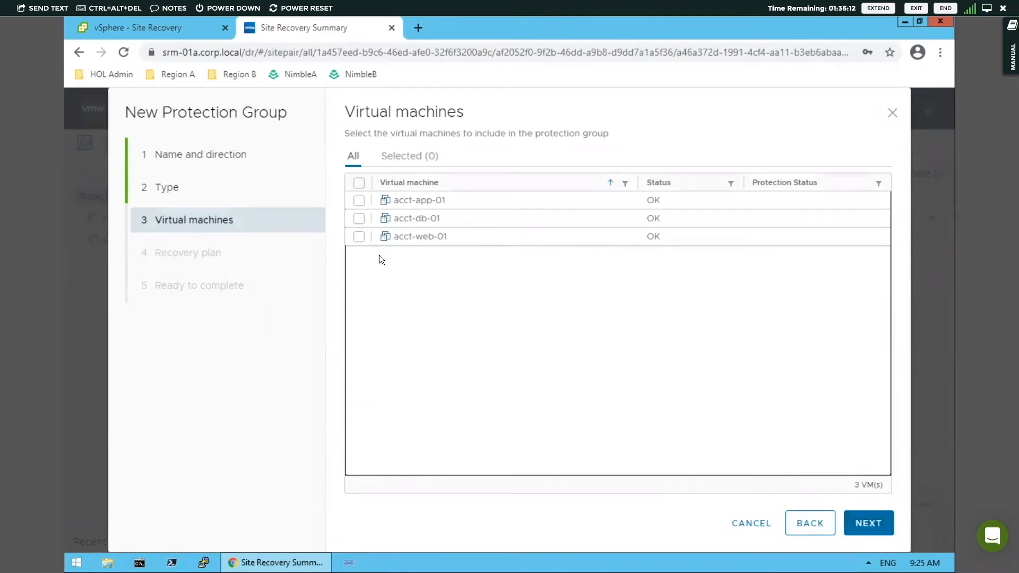
{"action": "left_click", "coordinate": [359, 184]}
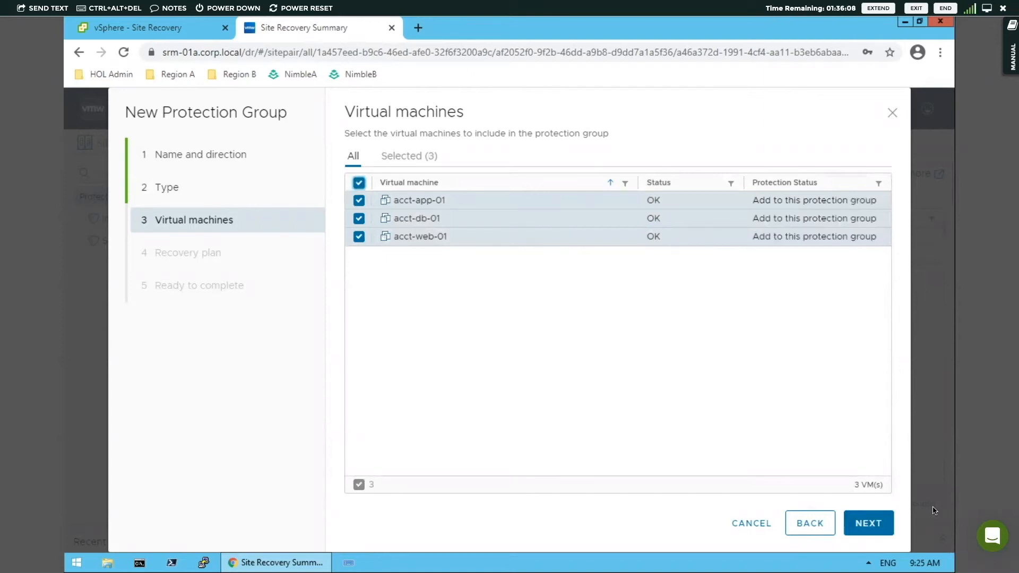
{"action": "left_click", "coordinate": [869, 526]}
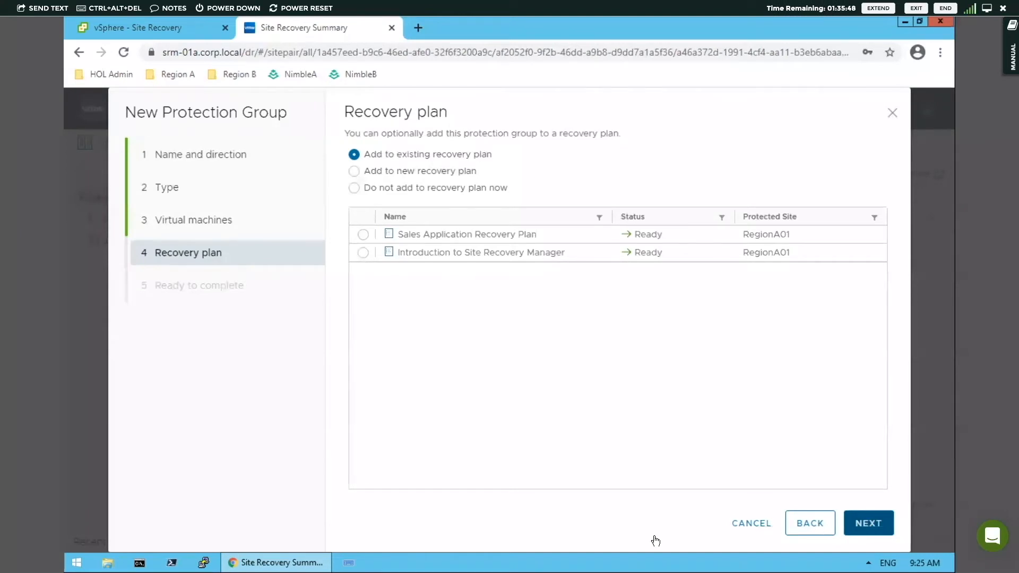
Step: Finish creating the protection group without adding it to a recovery plan, and check the Site Recovery notifications
{"action": "left_click", "coordinate": [356, 188]}
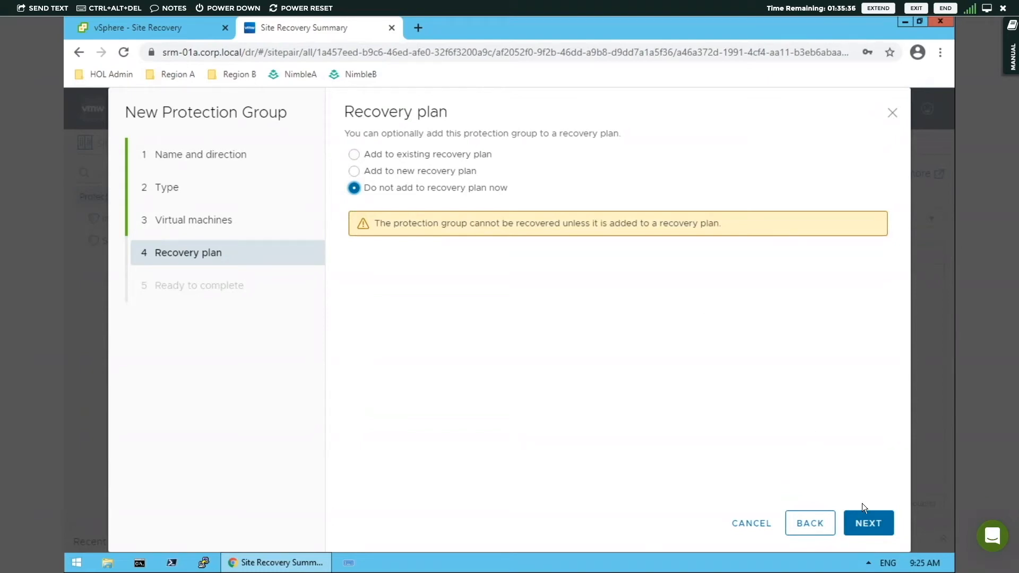
{"action": "left_click", "coordinate": [868, 524]}
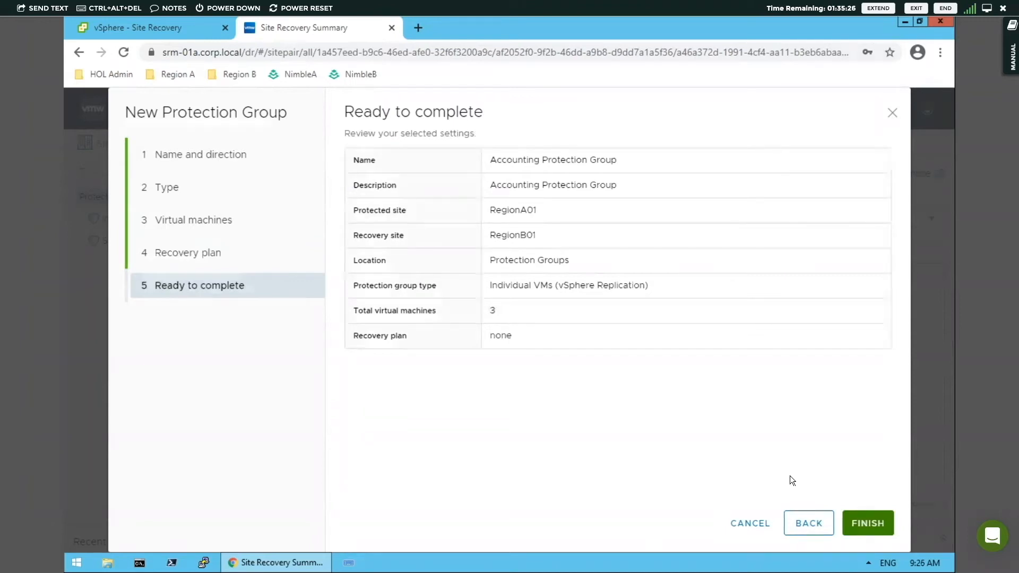
{"action": "left_click", "coordinate": [865, 522]}
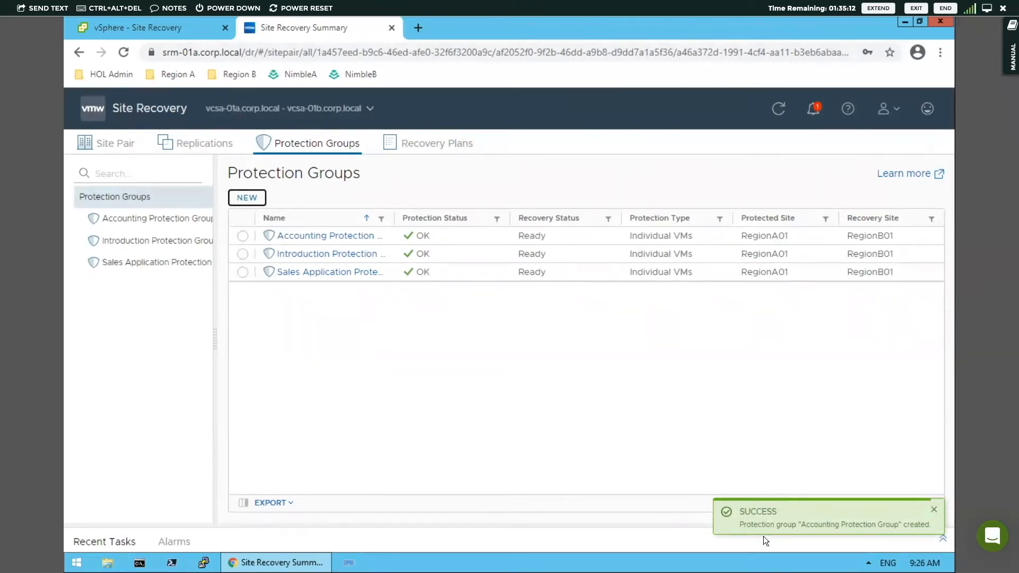
{"action": "left_click", "coordinate": [813, 111]}
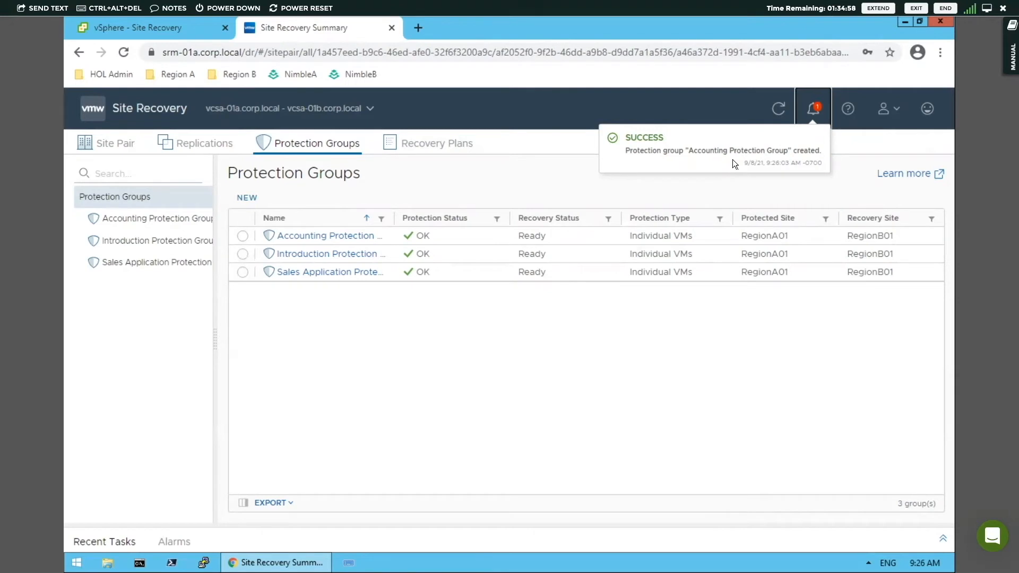
{"action": "left_click", "coordinate": [520, 180]}
Step: Open the Region B vcsa-01b Web Client in a new browser tab and log in, always allowing vmware-cip-launcher.exe
{"action": "left_click", "coordinate": [419, 28]}
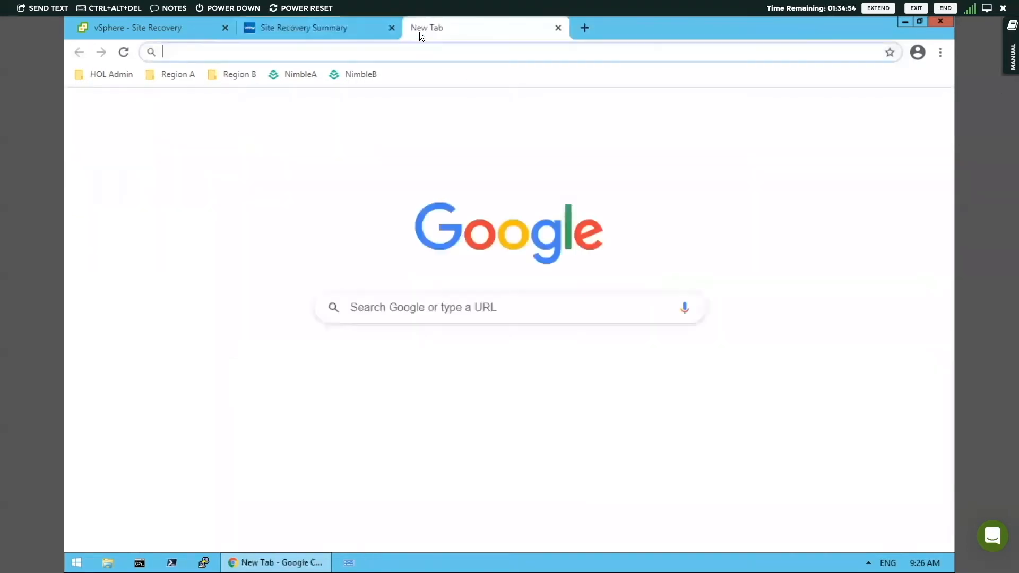
{"action": "left_click", "coordinate": [237, 79]}
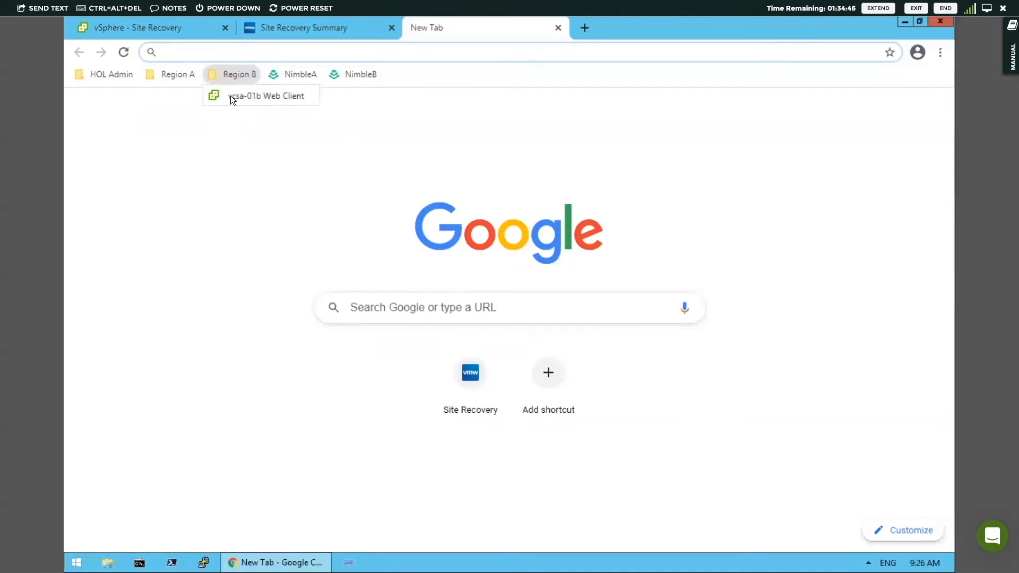
{"action": "left_click", "coordinate": [230, 95]}
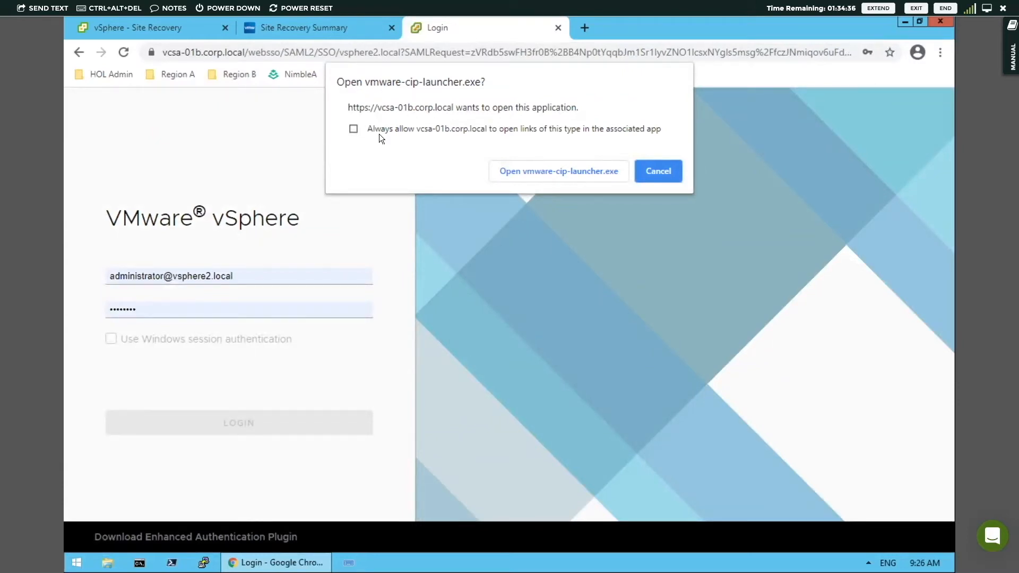
{"action": "left_click", "coordinate": [353, 129]}
{"action": "left_click", "coordinate": [527, 174]}
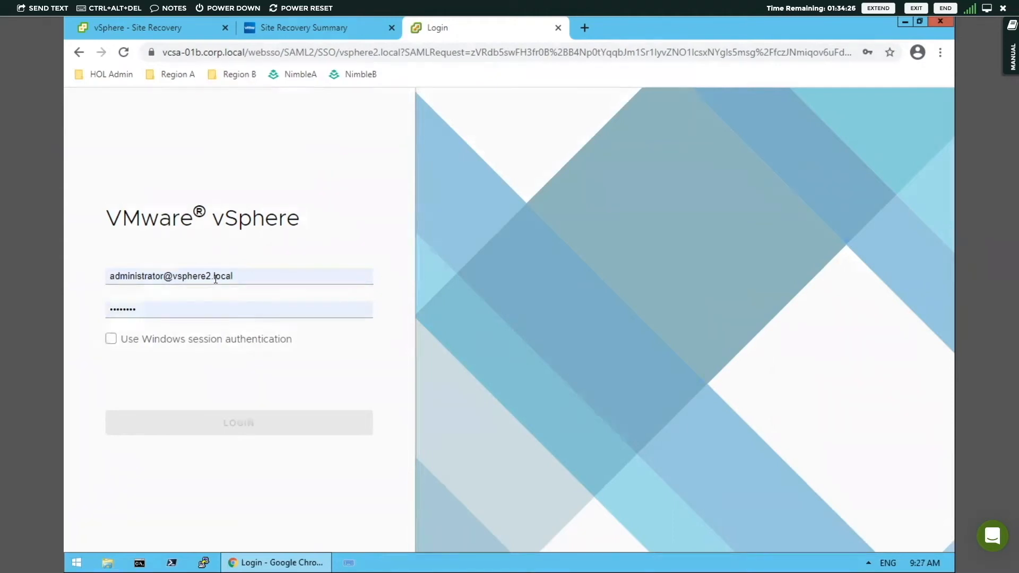
{"action": "left_click", "coordinate": [221, 420]}
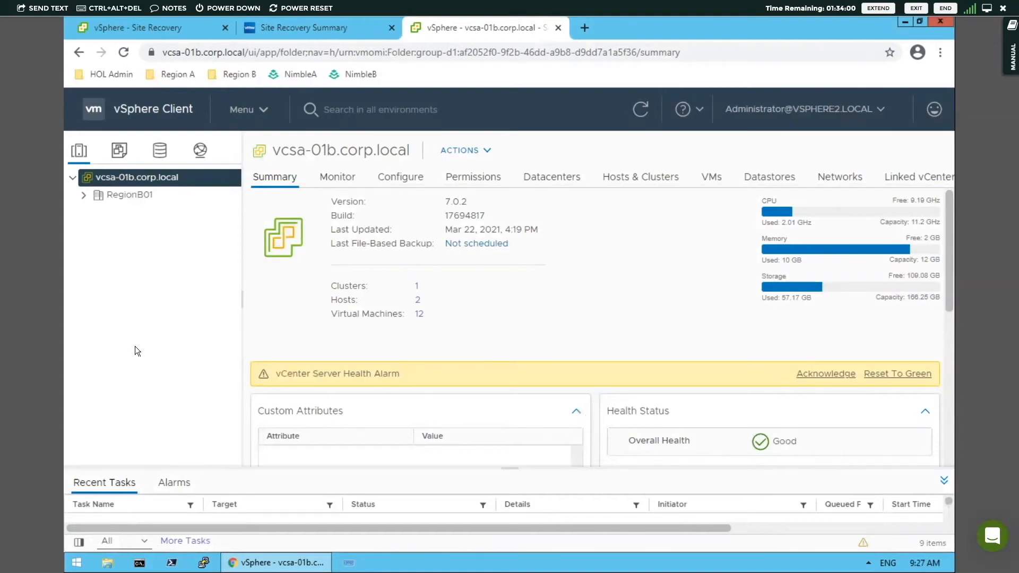
Step: Examine the Accounting folders under Protected Apps RegionB01 and Recovered Apps RegionB01 in the VM inventory for the accounting placeholder VMs
{"action": "left_click", "coordinate": [119, 154]}
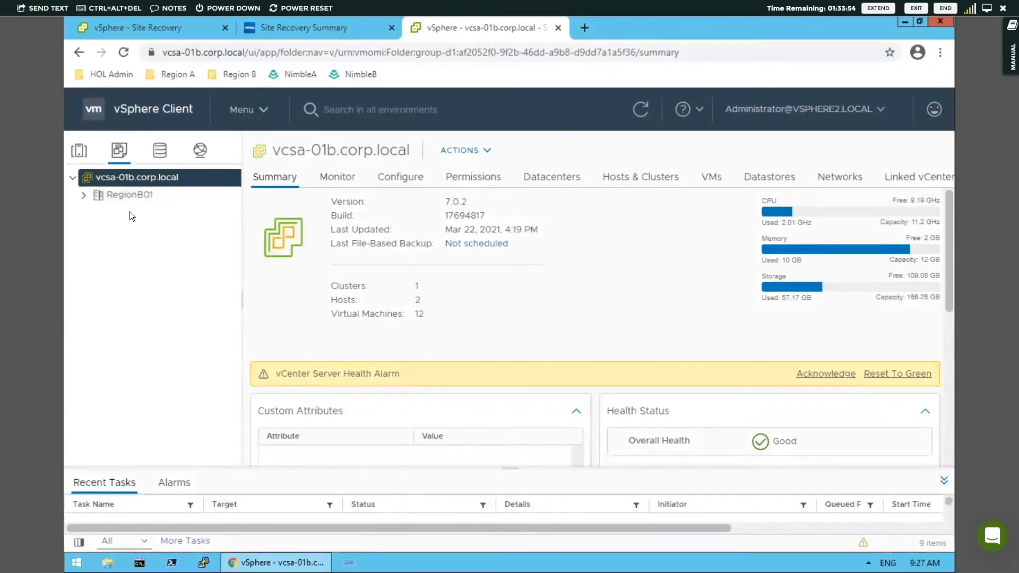
{"action": "left_click", "coordinate": [85, 196]}
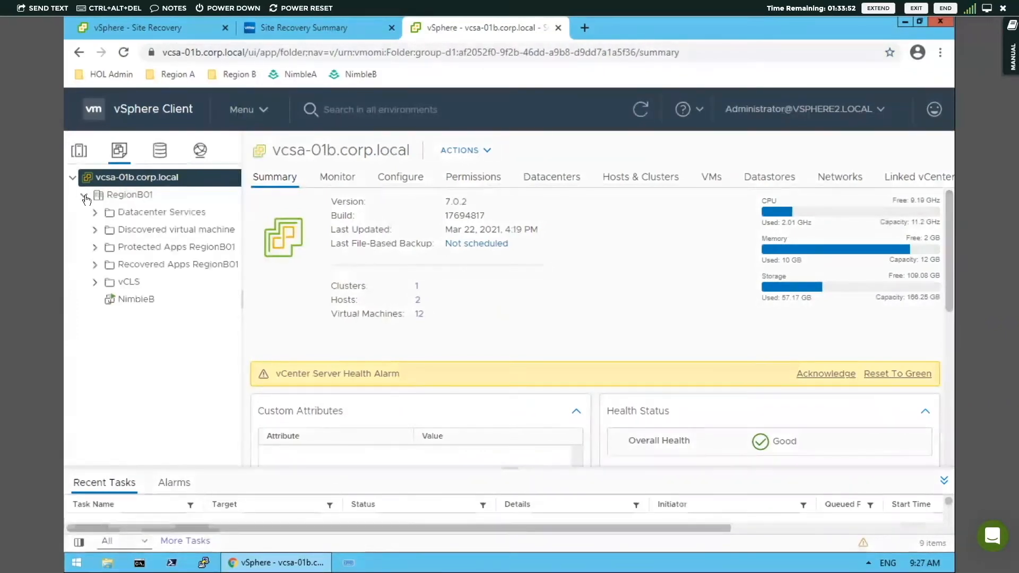
{"action": "left_click", "coordinate": [96, 248]}
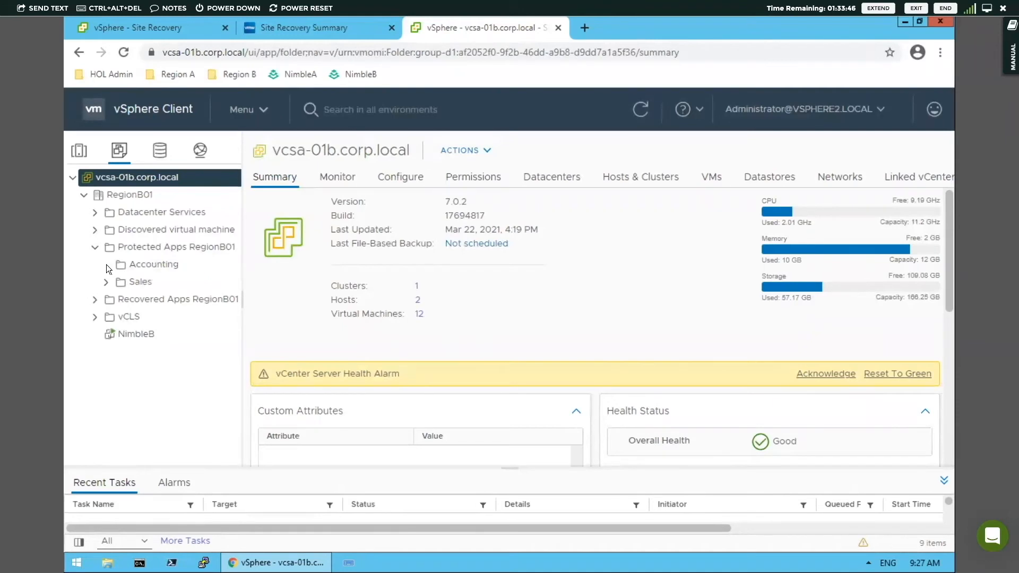
{"action": "left_click", "coordinate": [122, 265]}
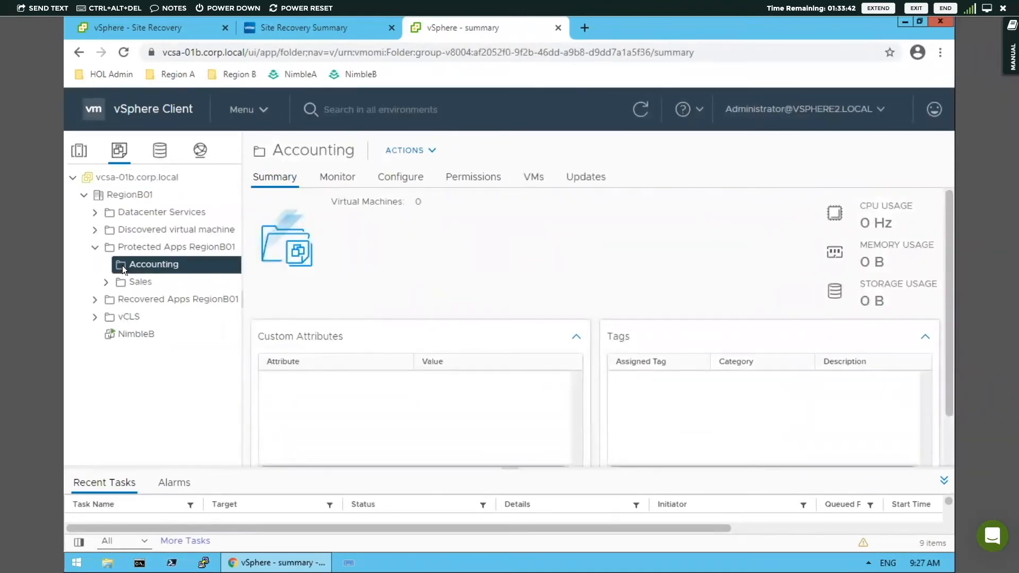
{"action": "left_click", "coordinate": [95, 247]}
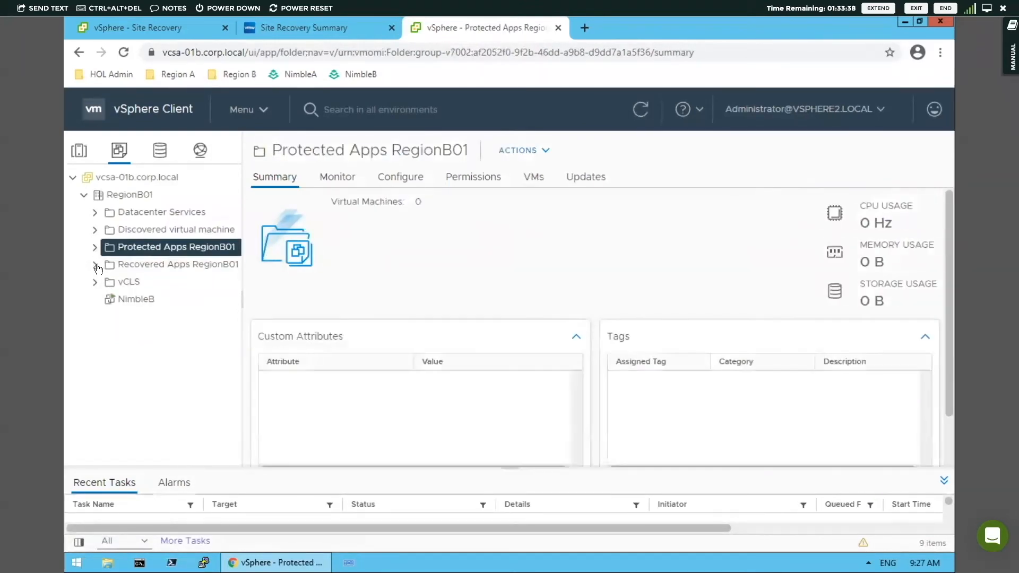
{"action": "left_click", "coordinate": [96, 265]}
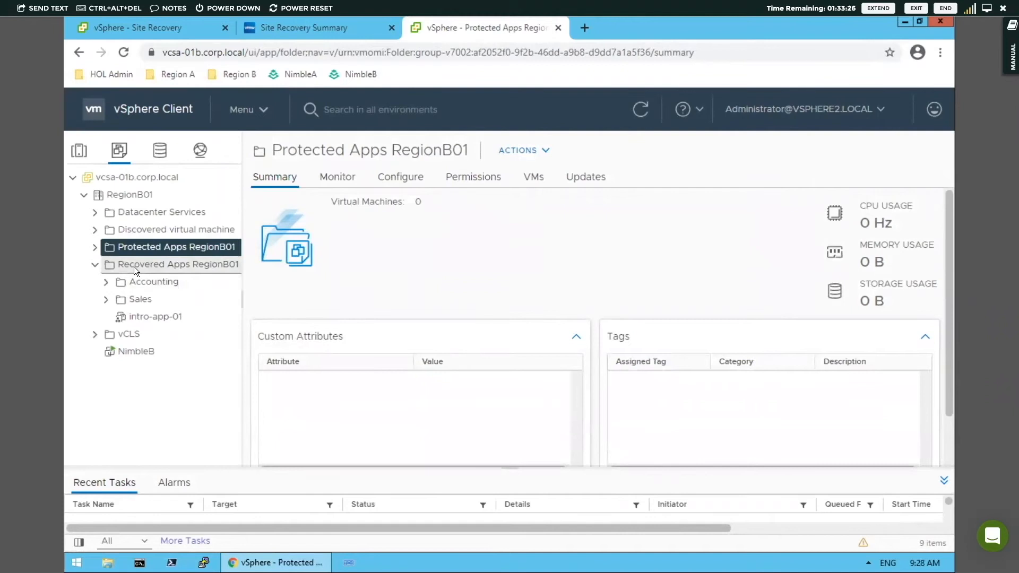
{"action": "left_click", "coordinate": [127, 281]}
{"action": "left_click", "coordinate": [105, 282]}
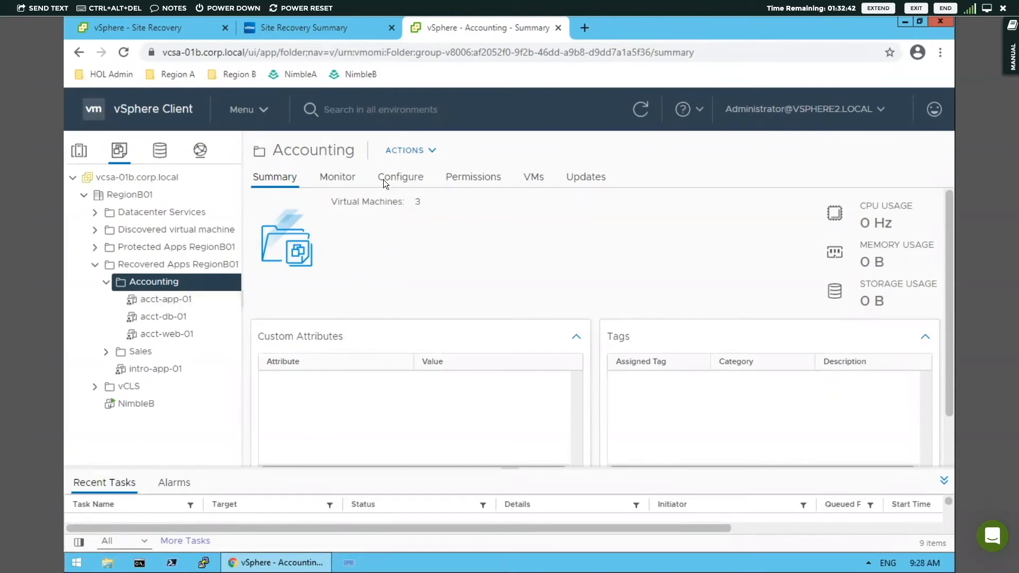
Step: Return to Site Recovery and start a new recovery plan named "Accounting Recovery Plan"
{"action": "left_click", "coordinate": [344, 32]}
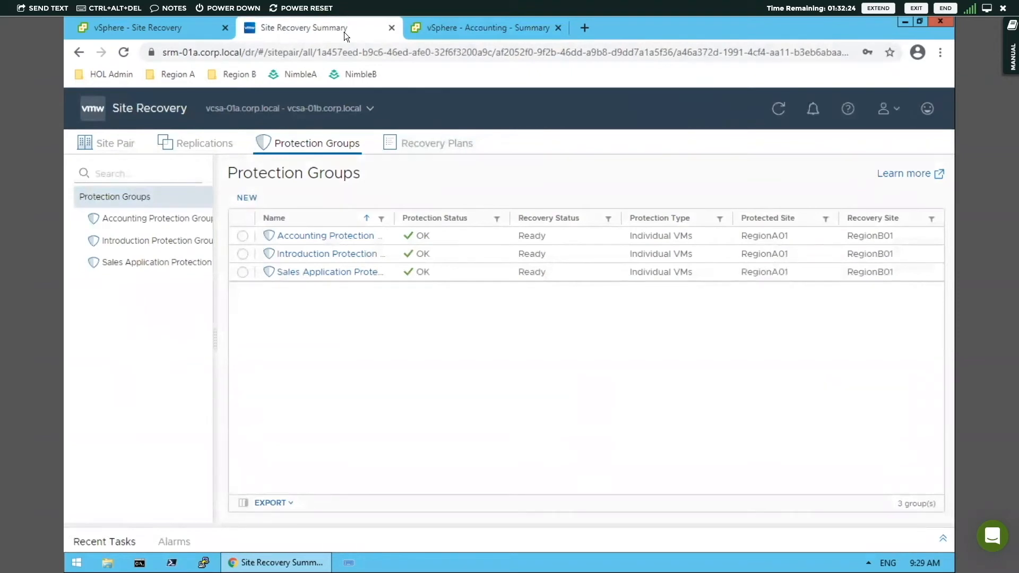
{"action": "left_click", "coordinate": [427, 147]}
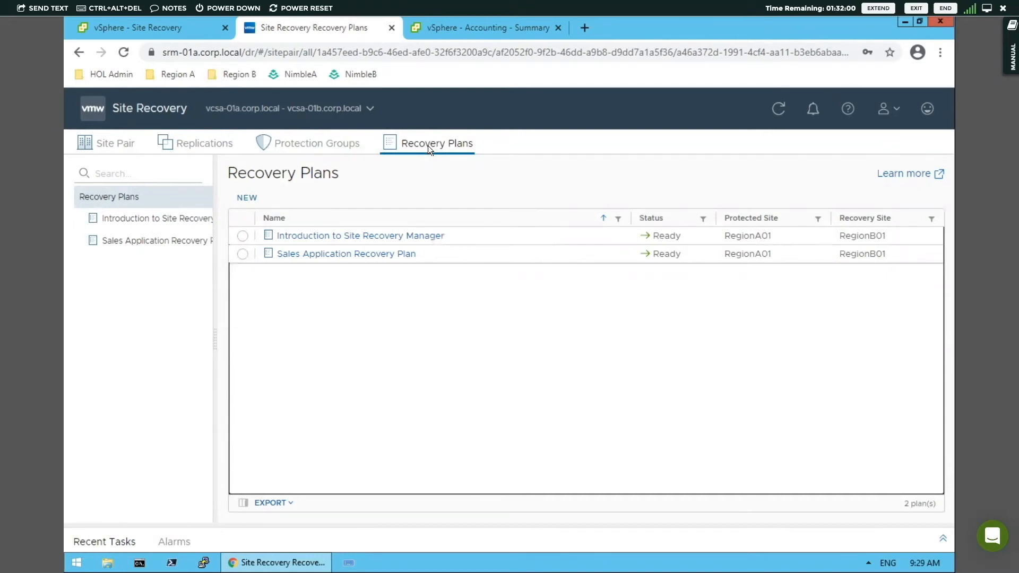
{"action": "left_click", "coordinate": [248, 198]}
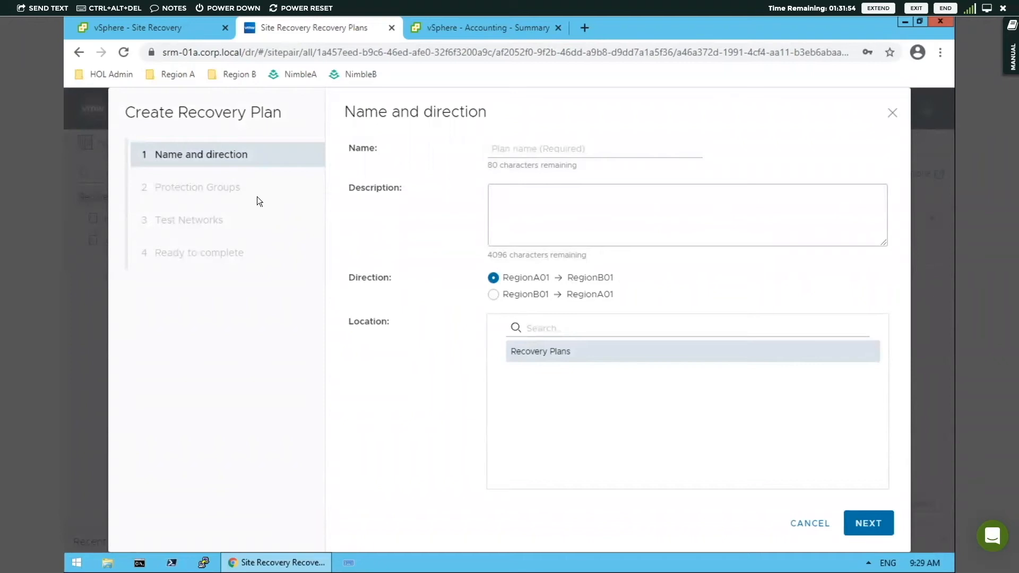
{"action": "left_click", "coordinate": [536, 143]}
{"action": "type", "text": "Accounting"}
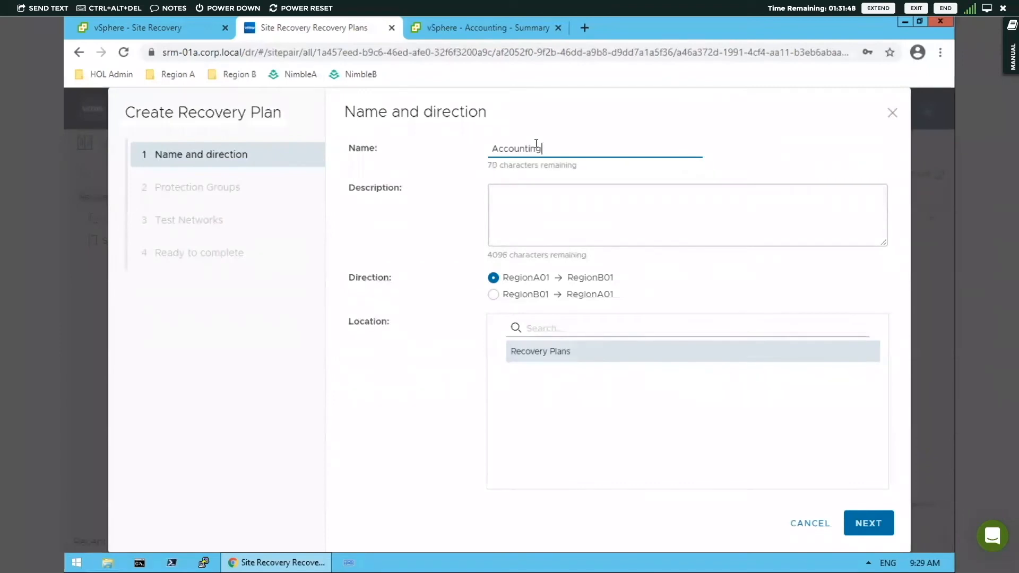
{"action": "type", "text": " Recovery Plan"}
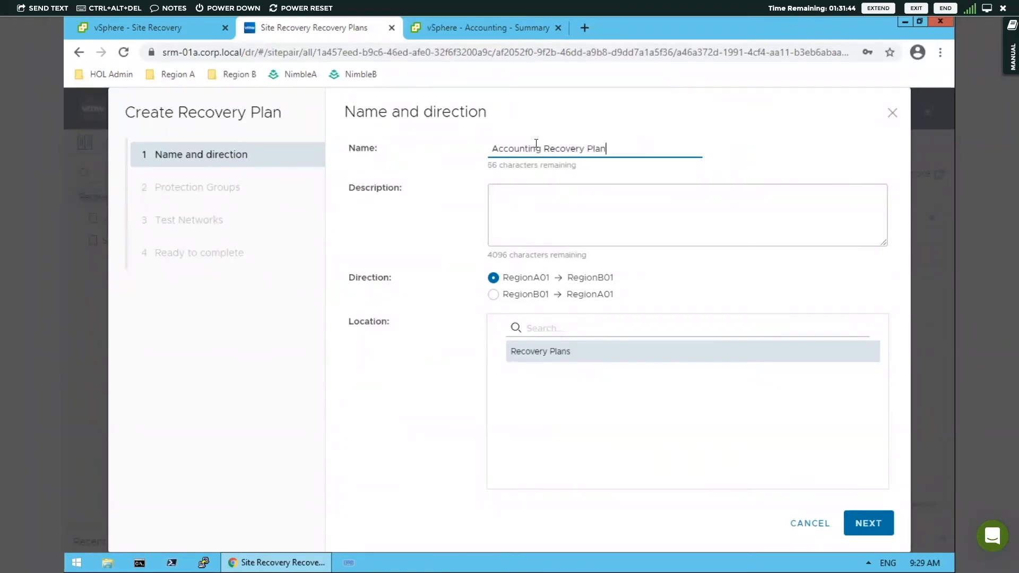
Step: Set the plan's description to "Accounting recovery plan" and accept the RegionA01 to RegionB01 direction
{"action": "left_click", "coordinate": [529, 211]}
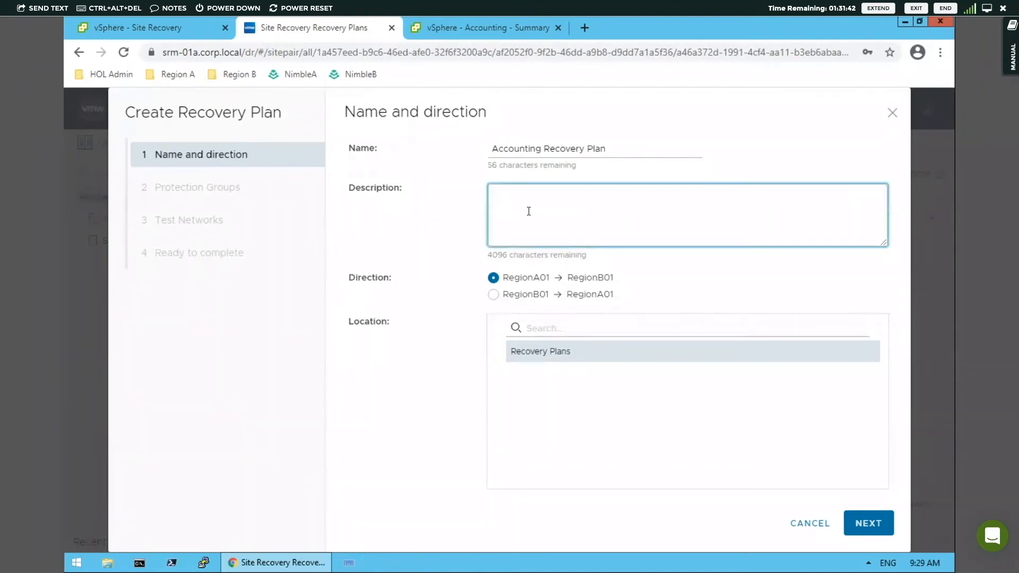
{"action": "type", "text": "Accounting recovery plan"}
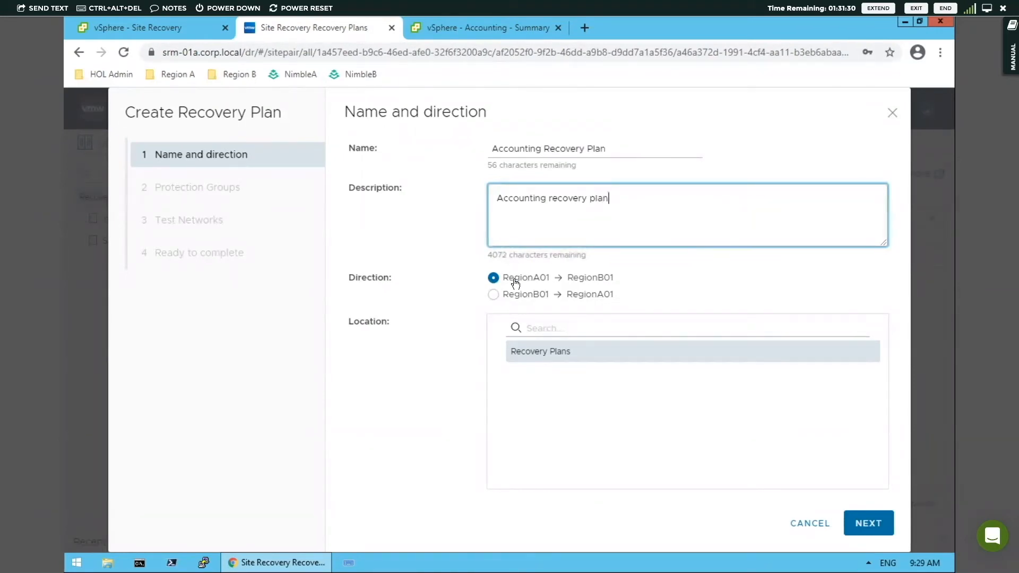
{"action": "left_click", "coordinate": [864, 520]}
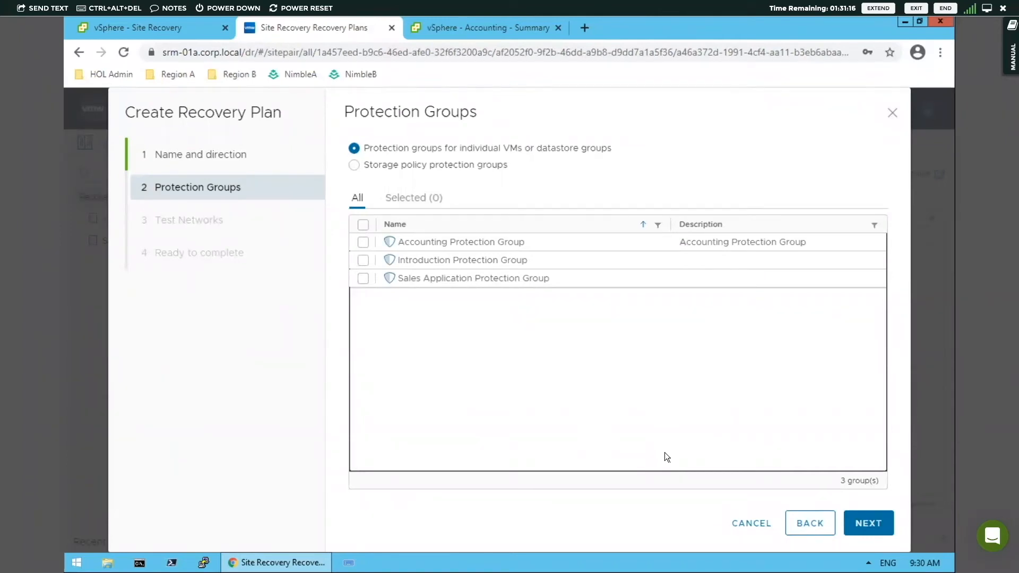
Step: Include only the Accounting Protection Group in the recovery plan
{"action": "left_click", "coordinate": [361, 234]}
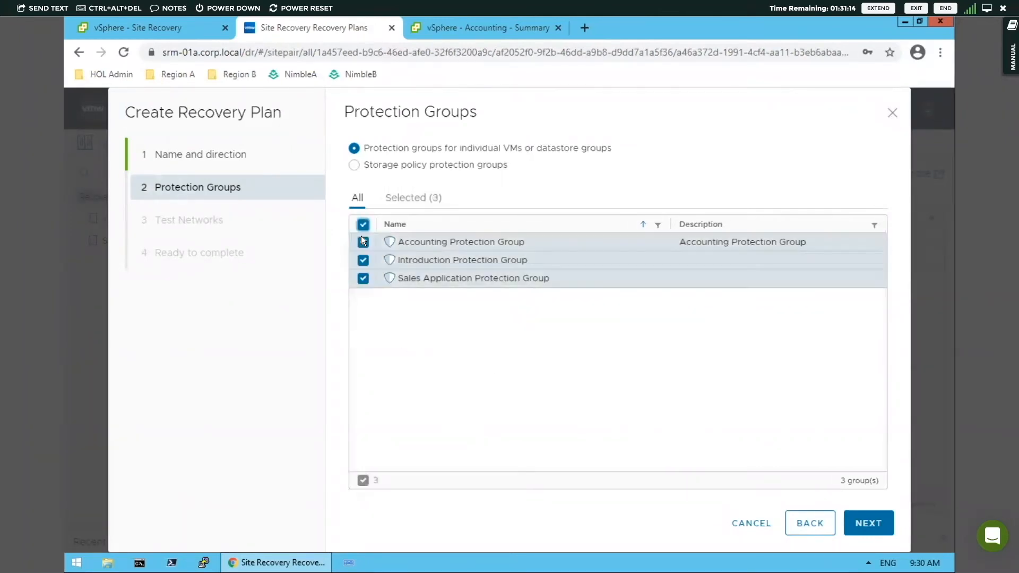
{"action": "left_click", "coordinate": [362, 241]}
{"action": "left_click", "coordinate": [363, 260]}
{"action": "left_click", "coordinate": [363, 278]}
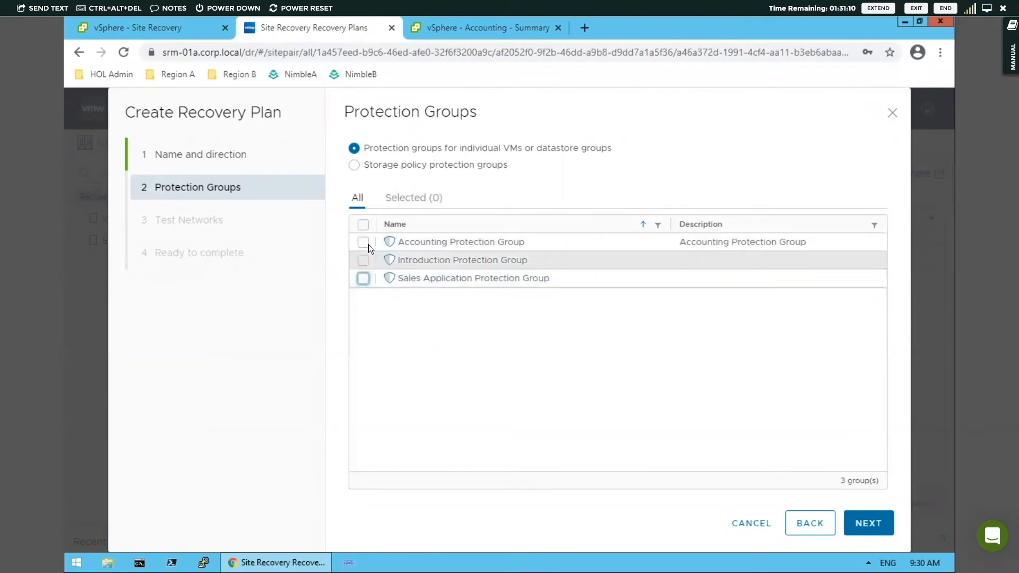
{"action": "left_click", "coordinate": [365, 244]}
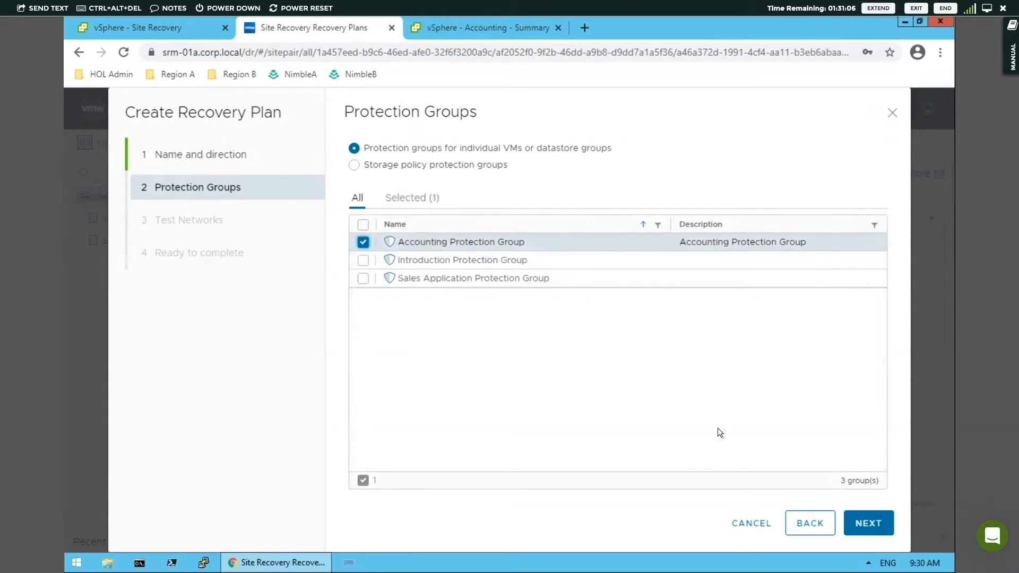
{"action": "left_click", "coordinate": [868, 526]}
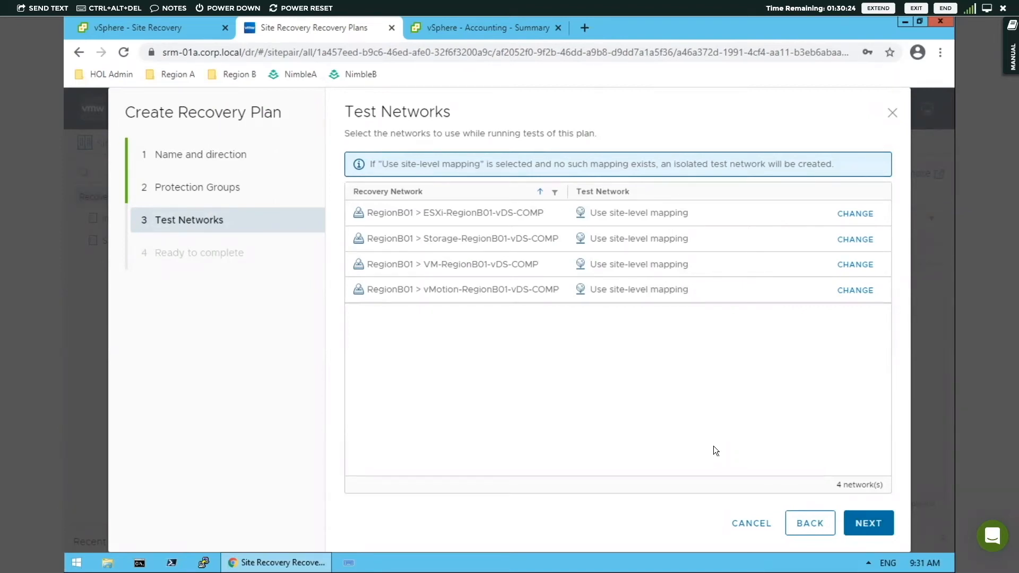
Step: Finish creating the recovery plan with site-level mapping for all test networks, and check the Site Recovery notifications
{"action": "left_click", "coordinate": [866, 522]}
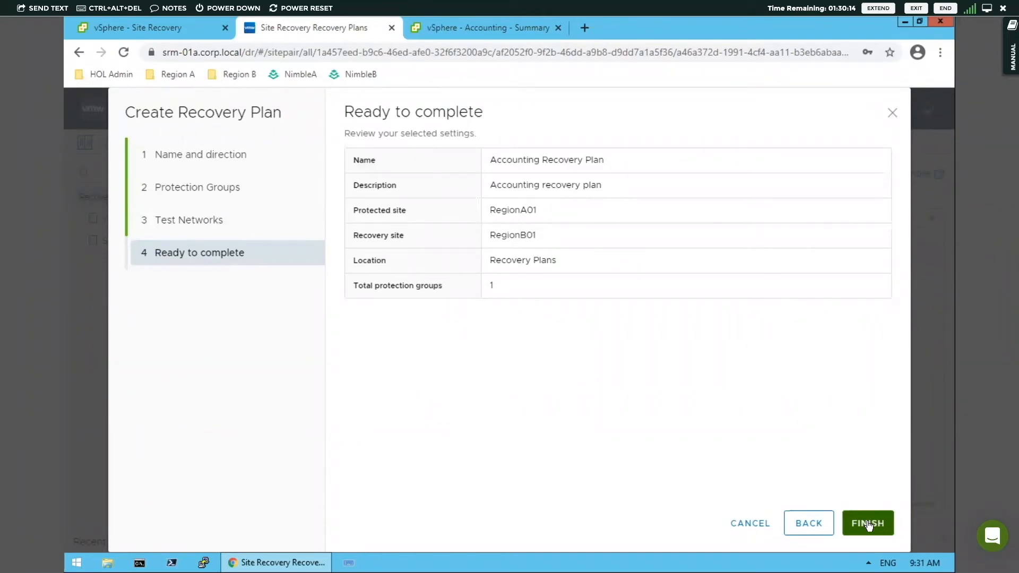
{"action": "left_click", "coordinate": [868, 526]}
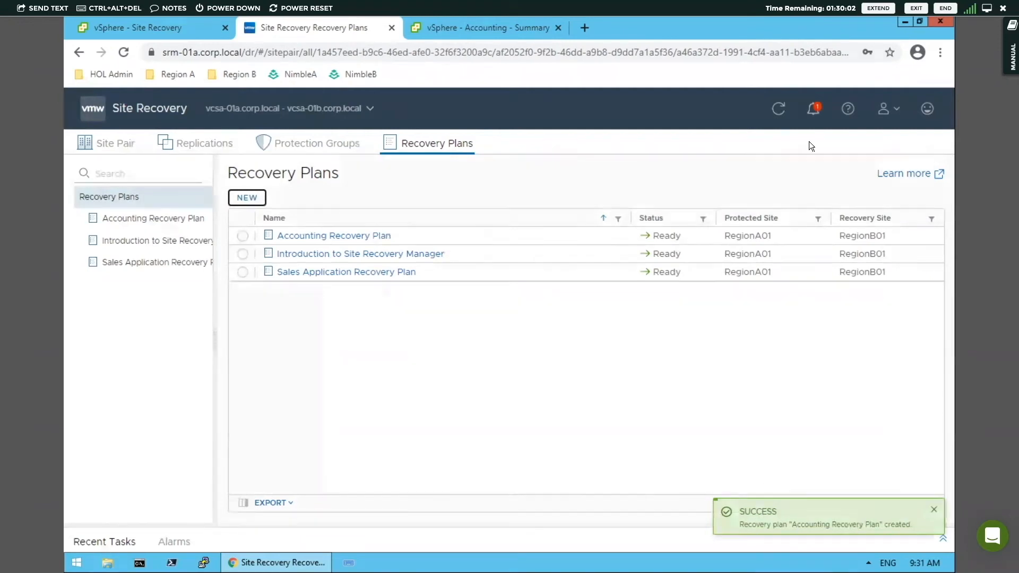
{"action": "left_click", "coordinate": [815, 111]}
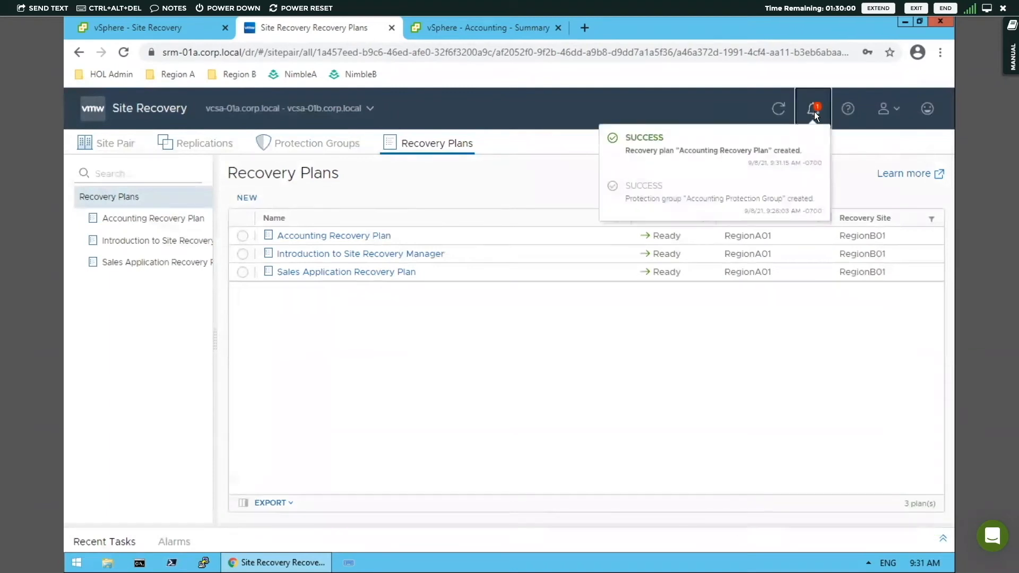
{"action": "left_click", "coordinate": [814, 111]}
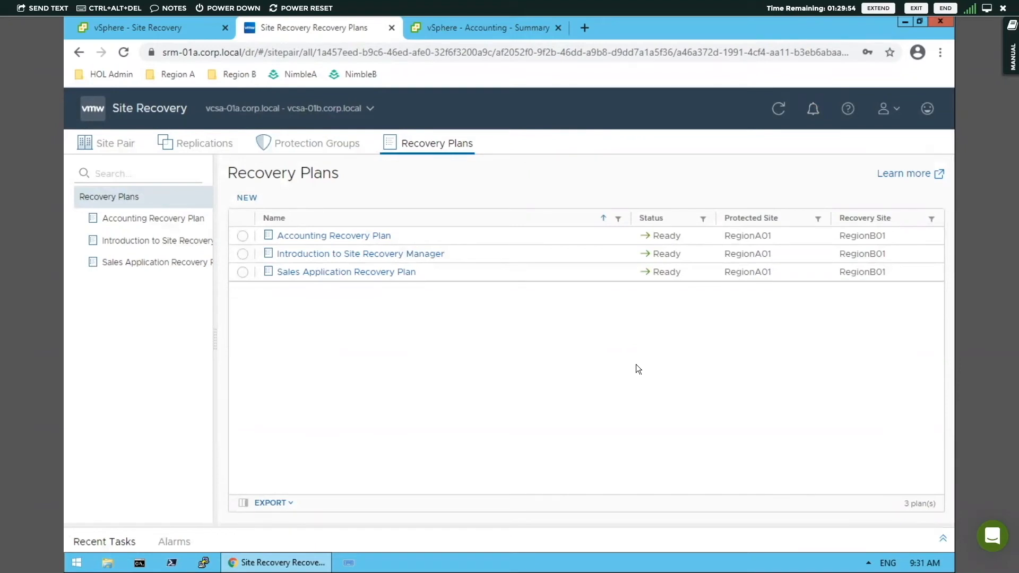
Step: Run a test of the Accounting Recovery Plan without replicating recent changes to the recovery site
{"action": "left_click", "coordinate": [318, 235]}
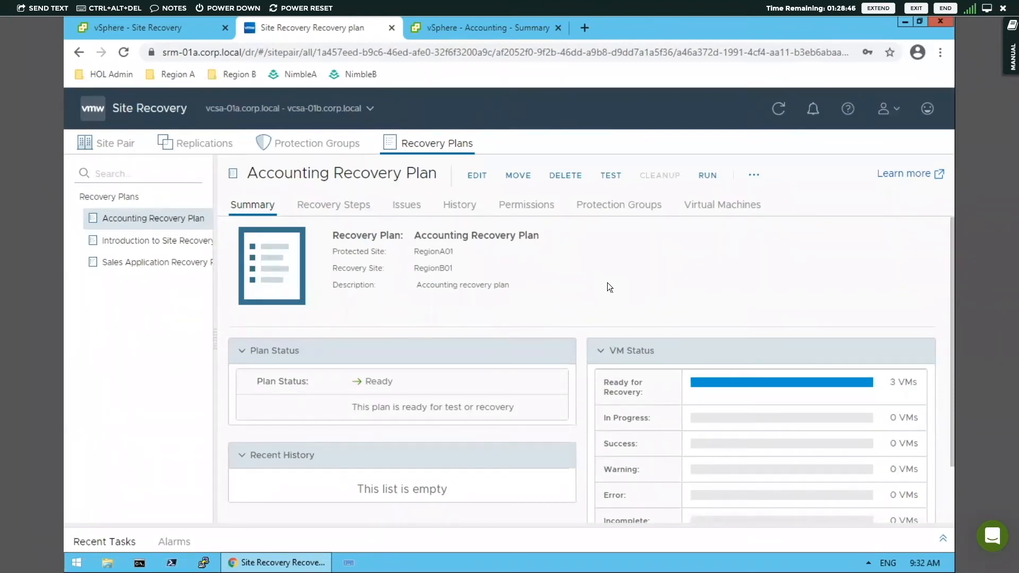
{"action": "left_click", "coordinate": [609, 176]}
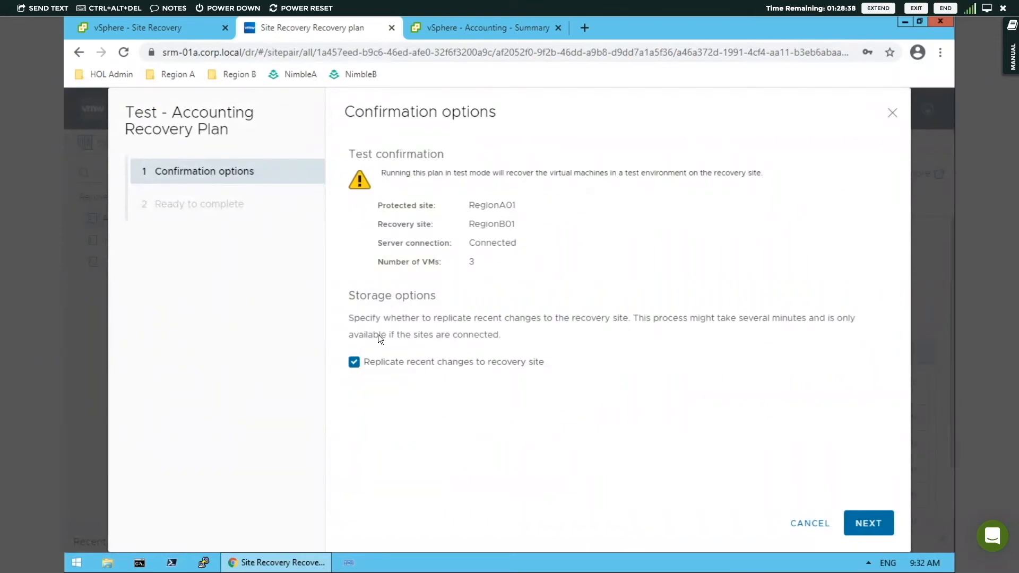
{"action": "left_click", "coordinate": [354, 362]}
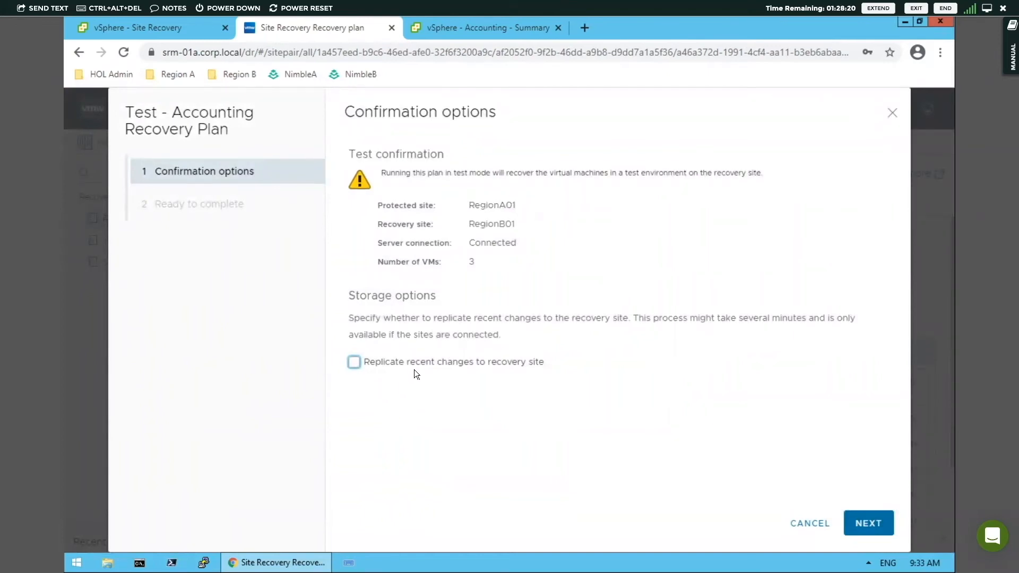
{"action": "left_click", "coordinate": [872, 524]}
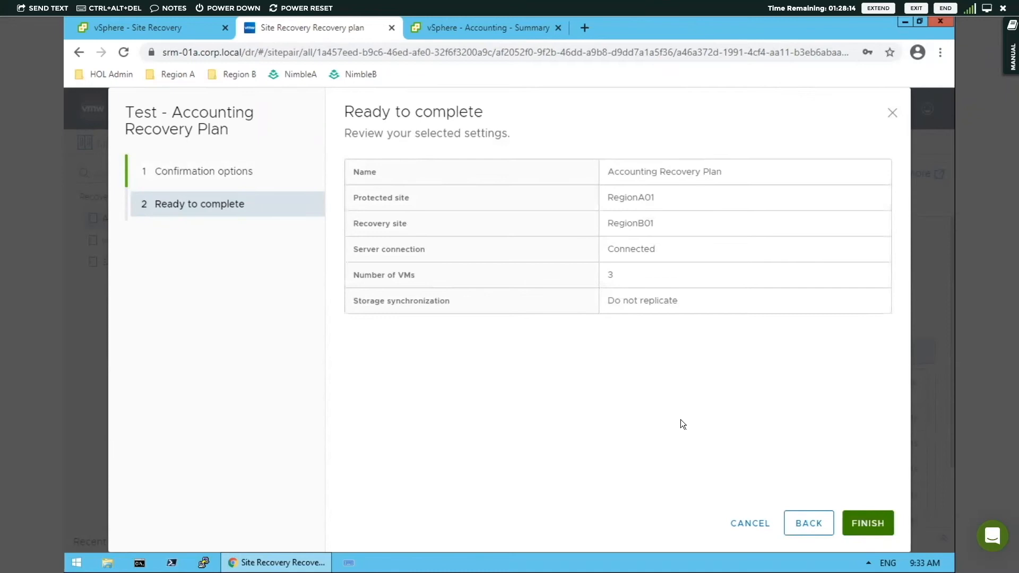
{"action": "left_click", "coordinate": [869, 520]}
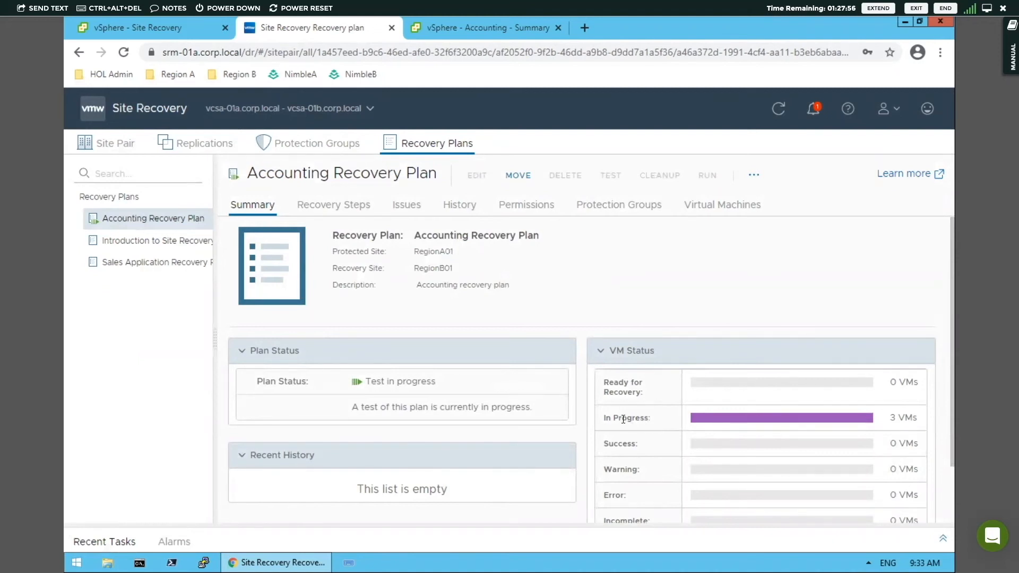
Step: Examine the test's progress in the plan's recovery steps, including the priority 3 VM power-on details and the plan status
{"action": "left_click", "coordinate": [341, 206]}
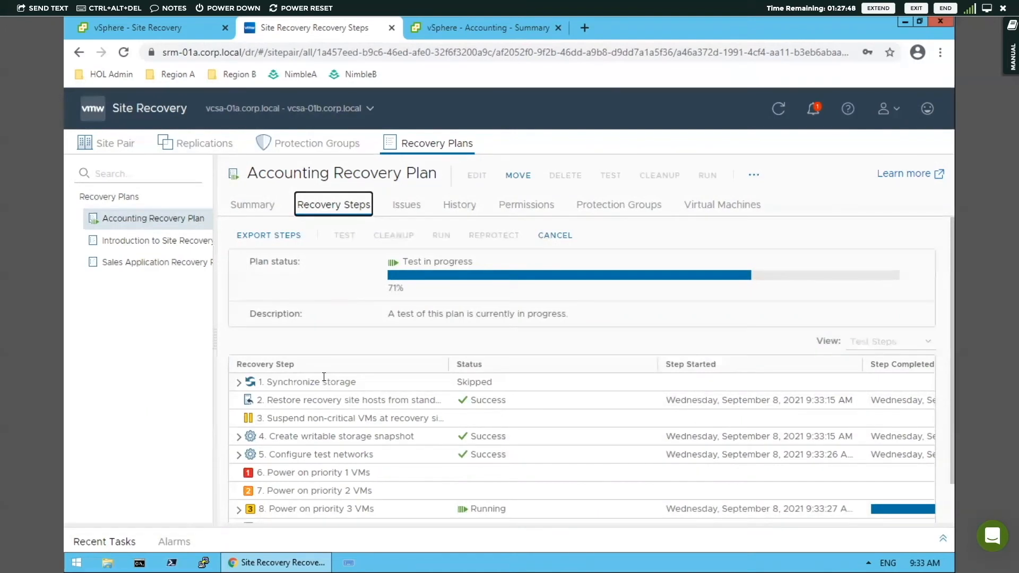
{"action": "left_click_drag", "start_coordinate": [268, 383], "coordinate": [326, 383]}
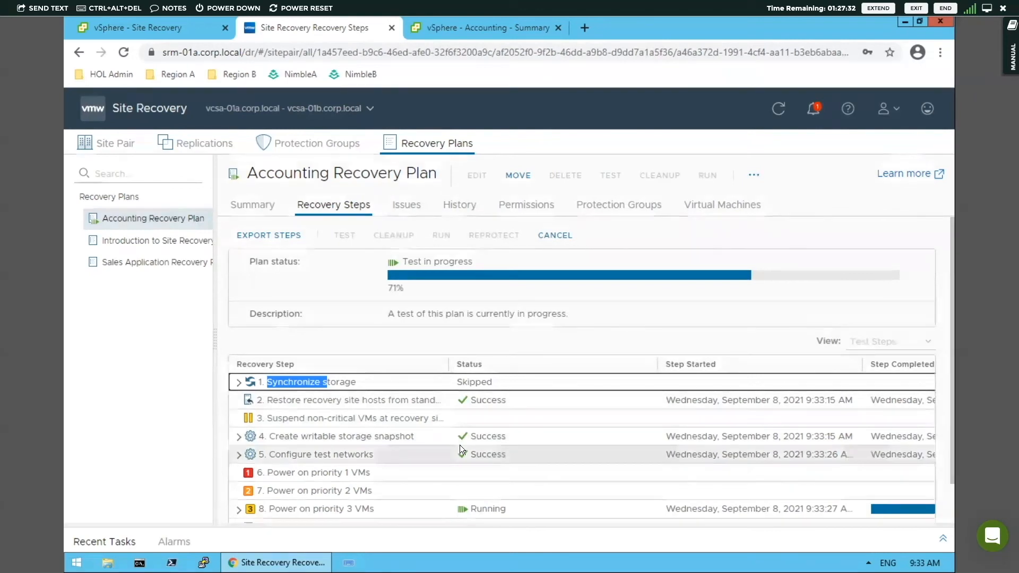
{"action": "scroll", "coordinate": [460, 445], "scroll_direction": "down", "scroll_amount": 2}
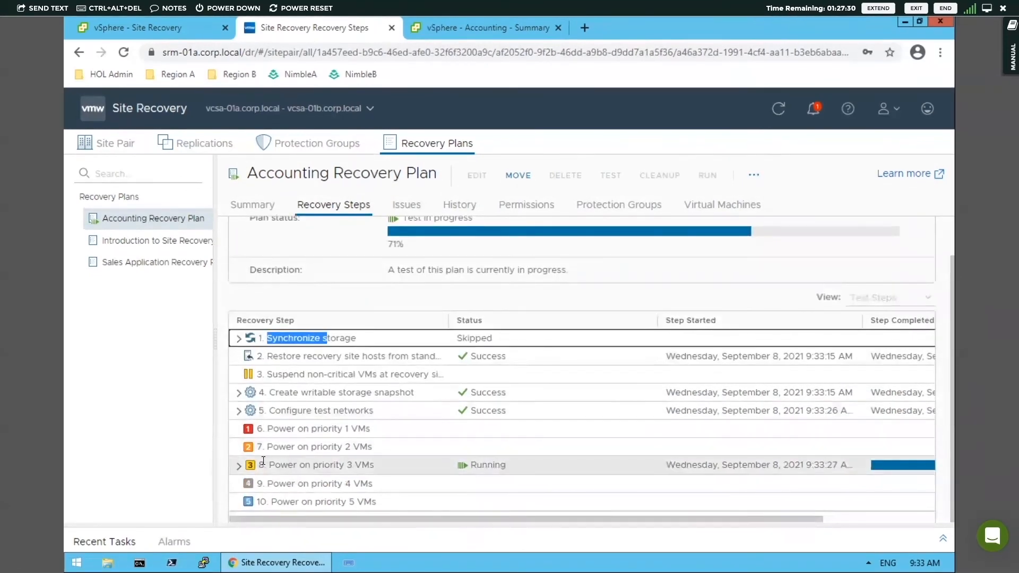
{"action": "left_click", "coordinate": [239, 467]}
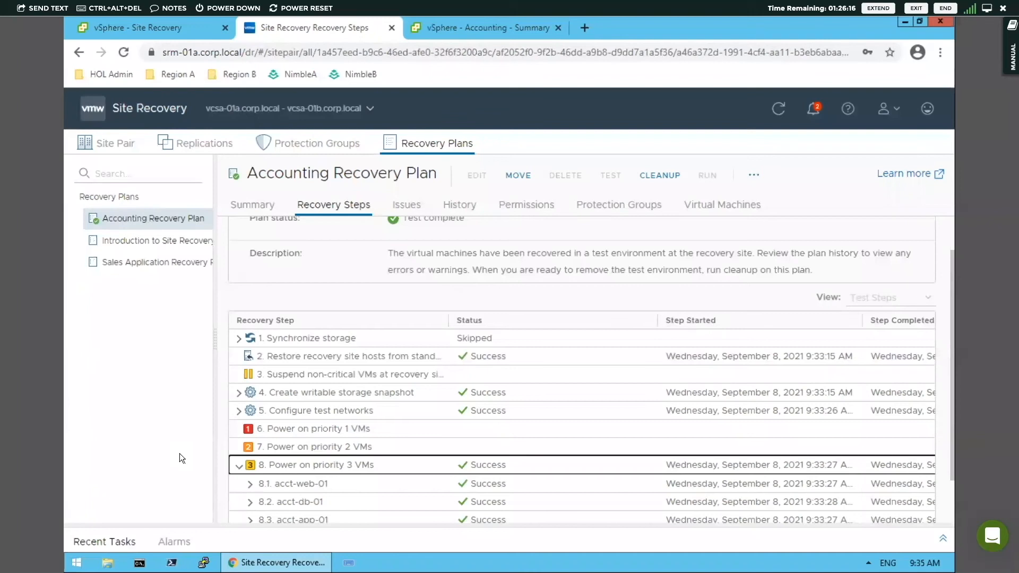
{"action": "left_click", "coordinate": [239, 467]}
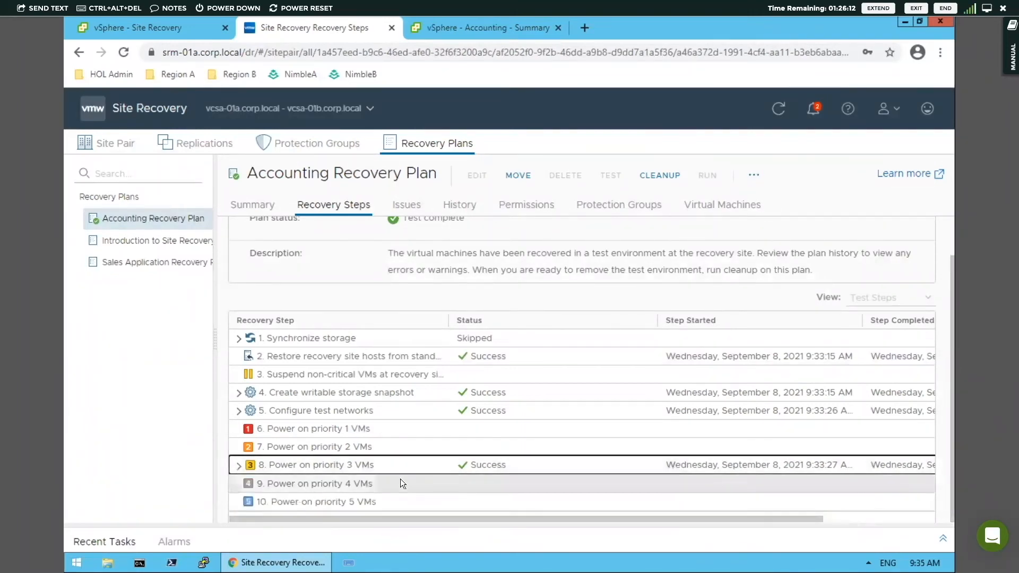
{"action": "scroll", "coordinate": [401, 482], "scroll_direction": "up", "scroll_amount": 2}
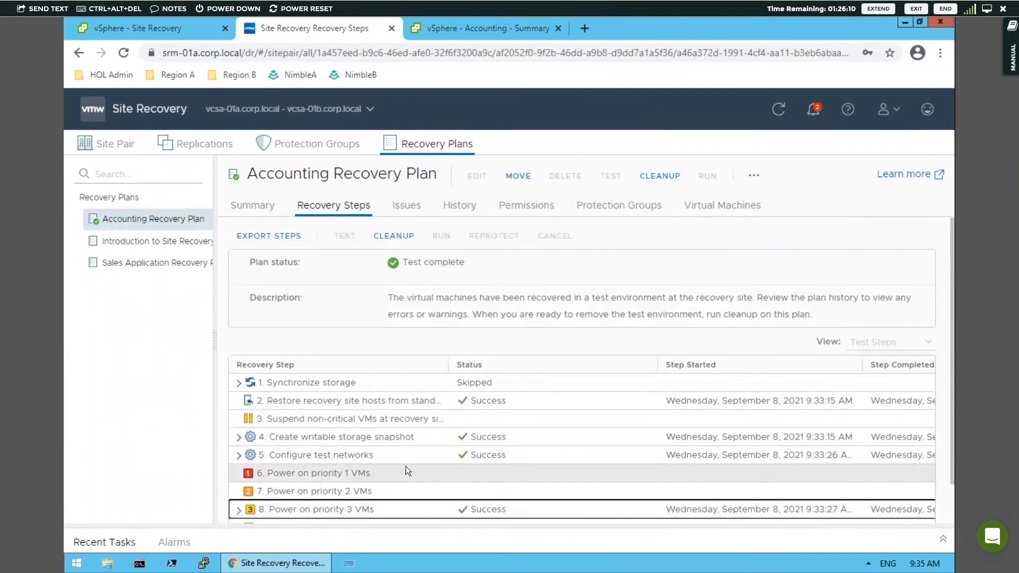
{"action": "double_click", "coordinate": [423, 259]}
{"action": "left_click_drag", "start_coordinate": [422, 259], "coordinate": [464, 263]}
{"action": "left_click", "coordinate": [464, 263]}
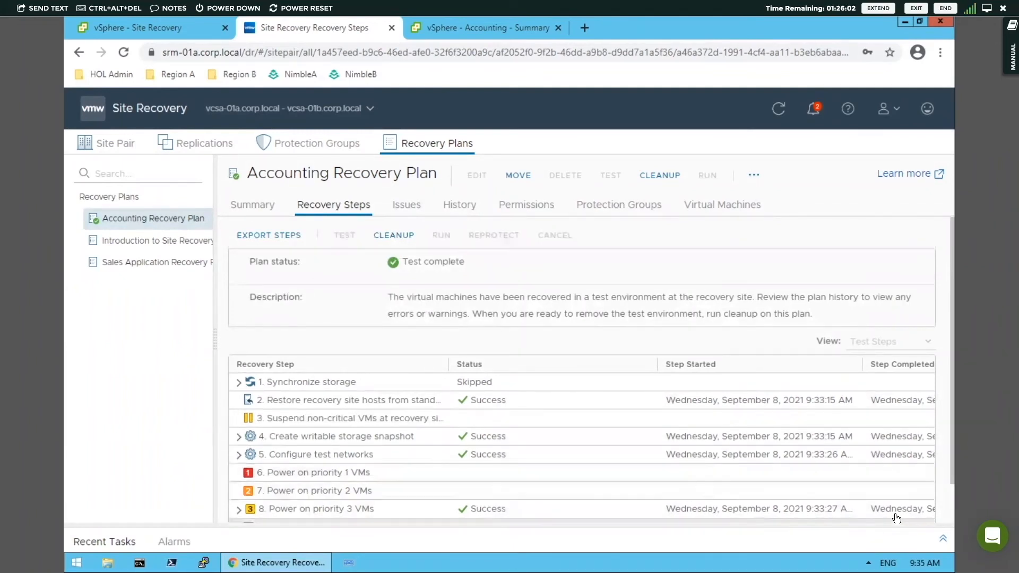
Step: Check the Site Recovery notifications and clean up the Accounting Recovery Plan's test environment without force cleanup
{"action": "left_click", "coordinate": [816, 109]}
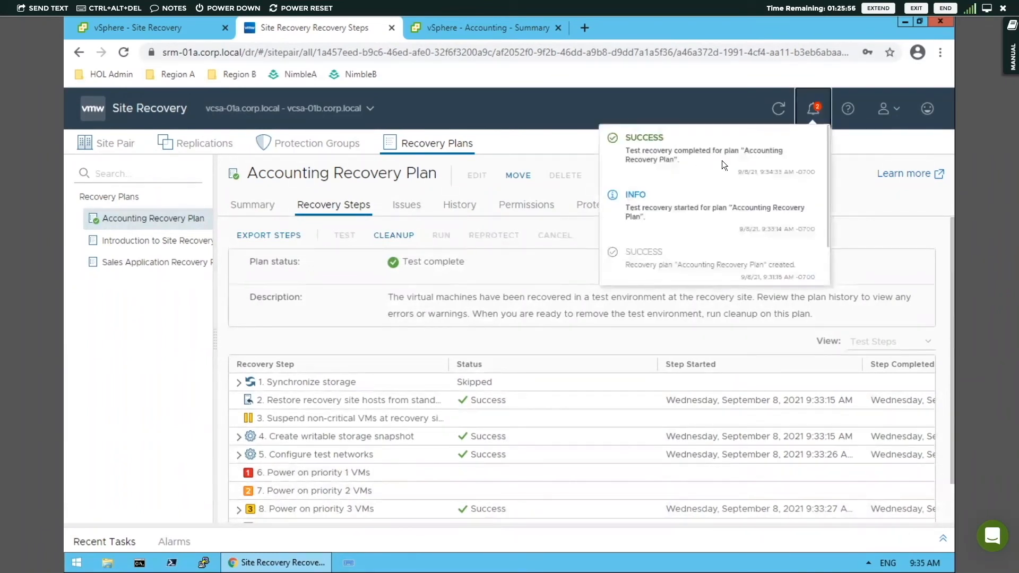
{"action": "left_click", "coordinate": [509, 254]}
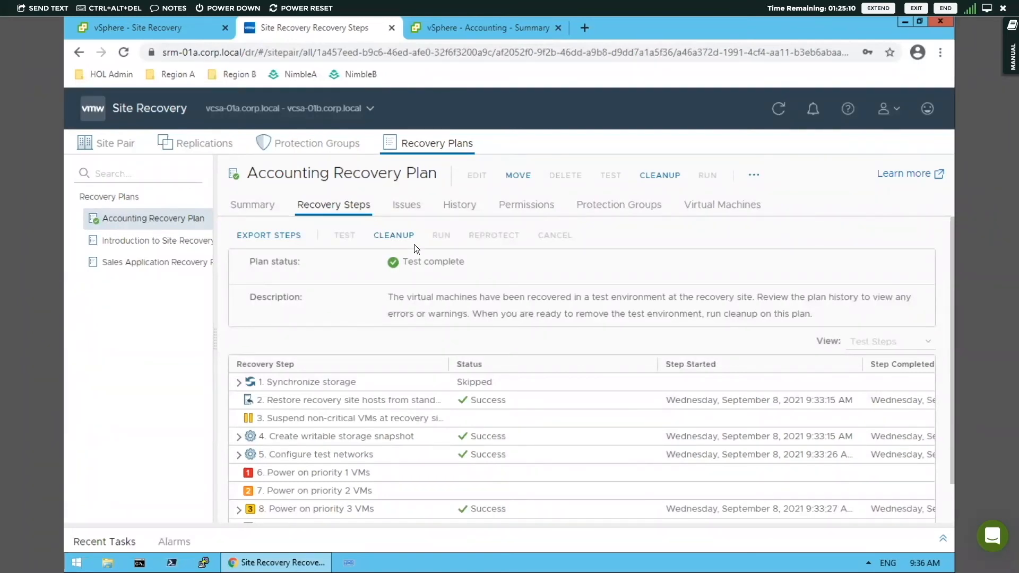
{"action": "left_click", "coordinate": [399, 234]}
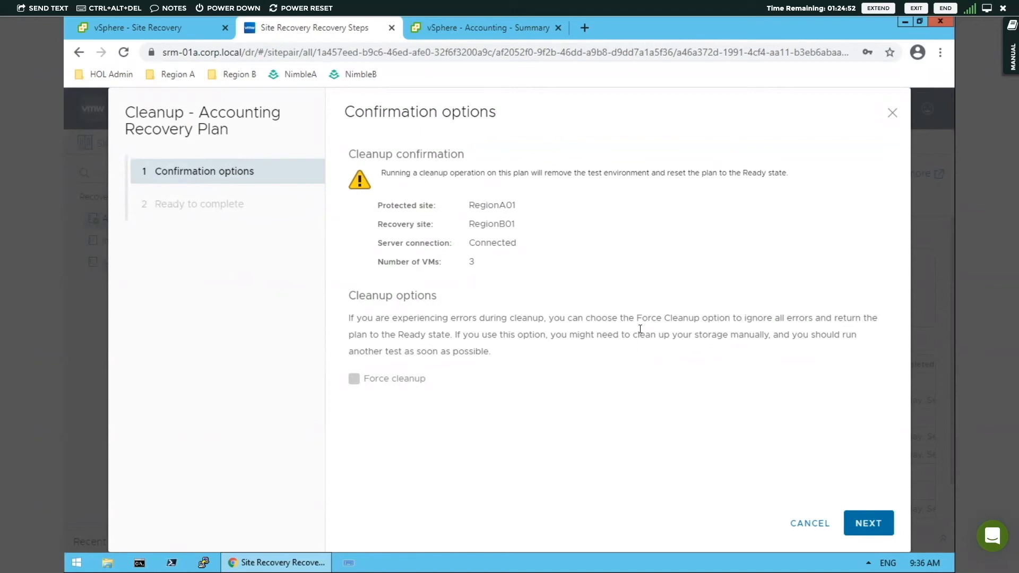
{"action": "left_click", "coordinate": [867, 523]}
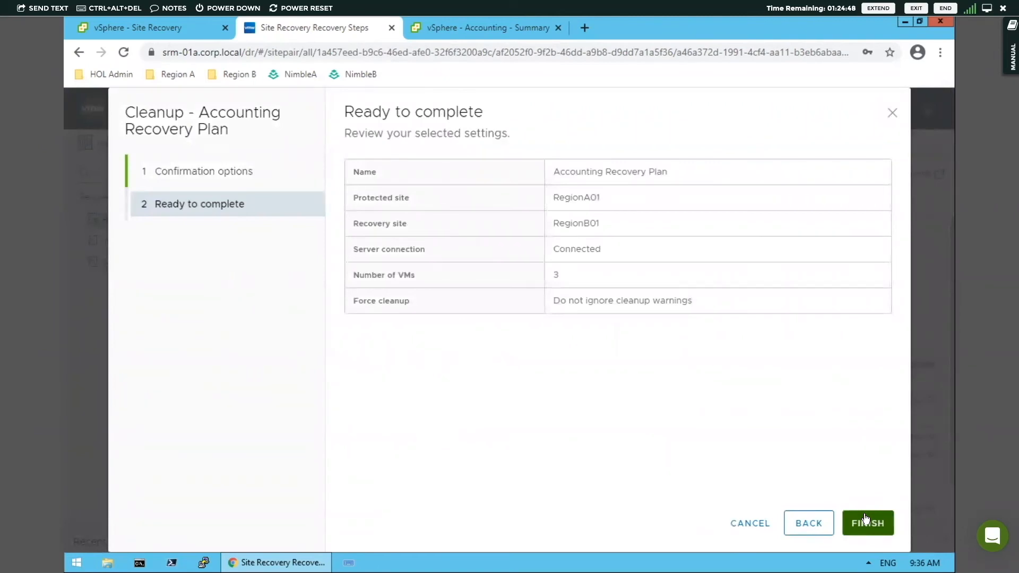
{"action": "left_click", "coordinate": [865, 522]}
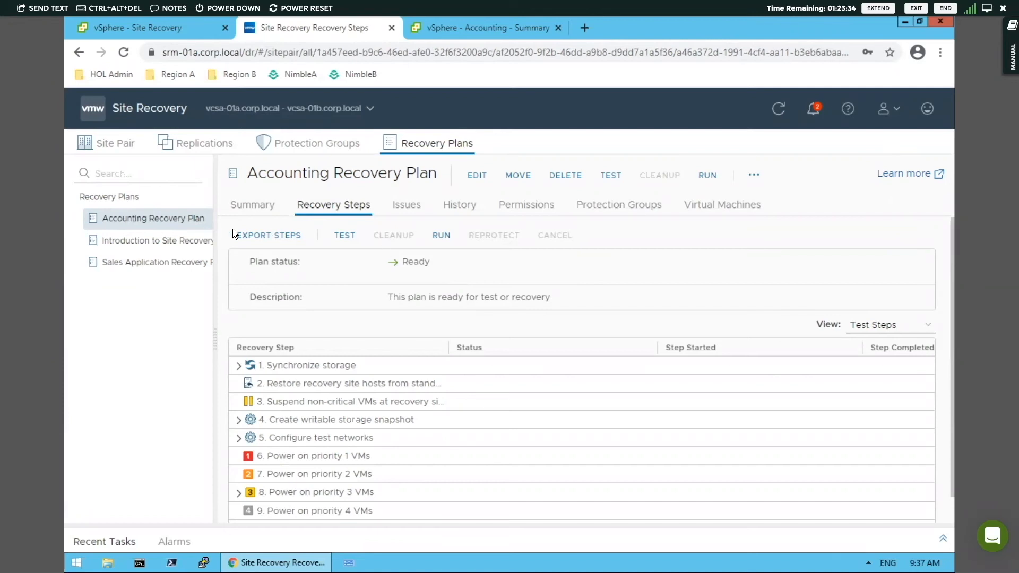
Step: Start a new recovery plan from the Recovery Plans list and name it Site-Wide Recovery Plan
{"action": "left_click", "coordinate": [110, 195]}
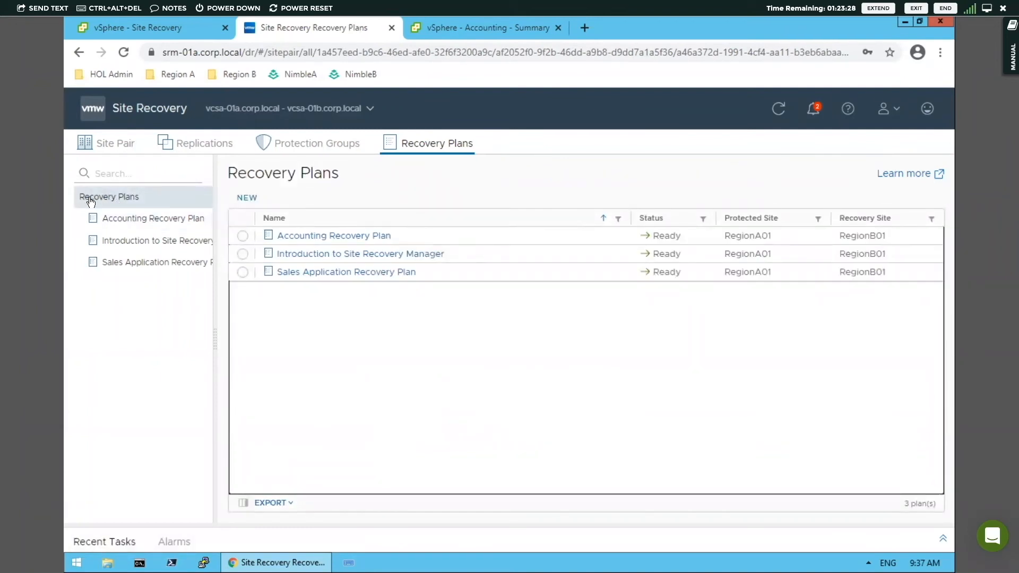
{"action": "left_click", "coordinate": [253, 200]}
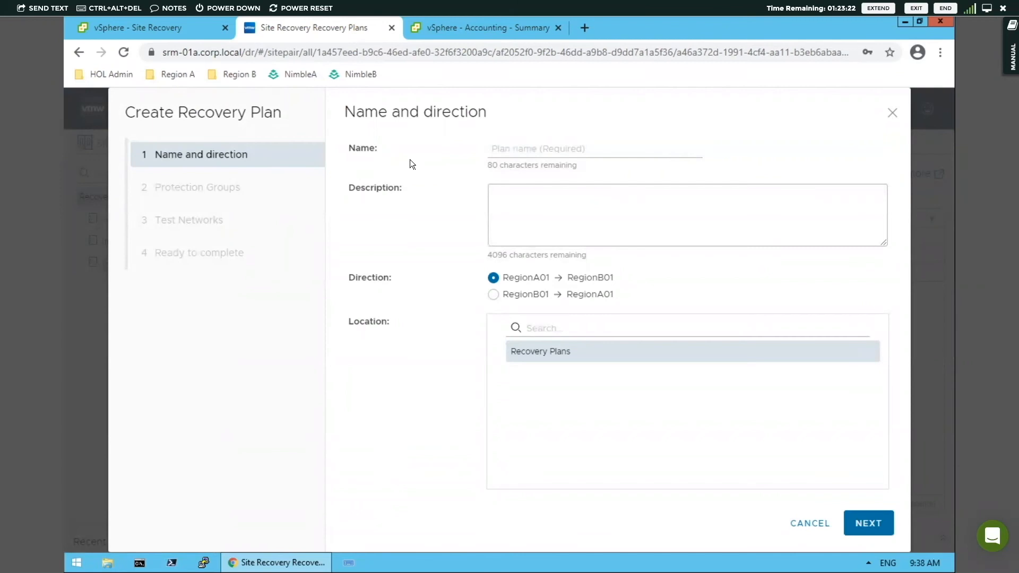
{"action": "left_click", "coordinate": [513, 150]}
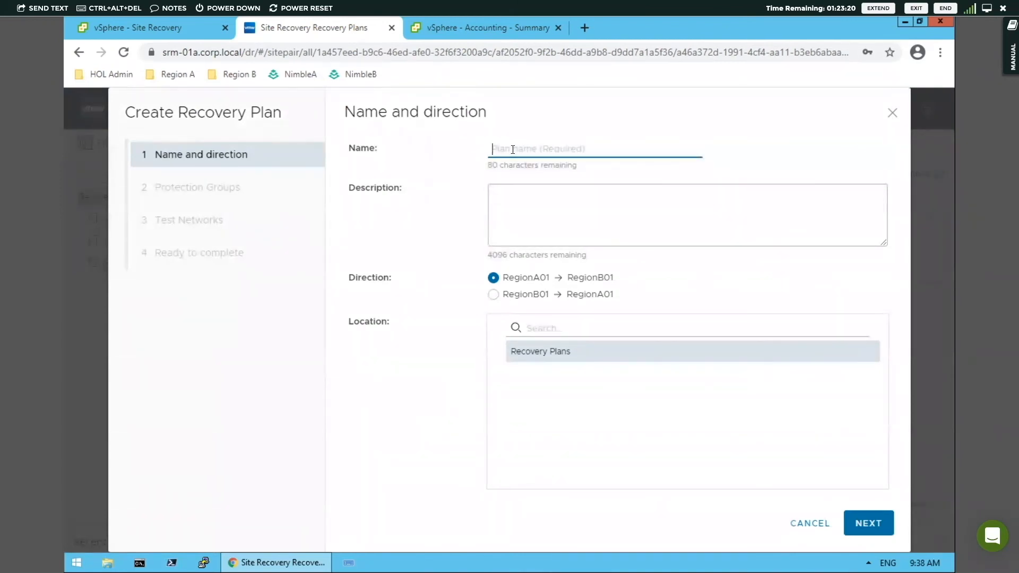
{"action": "type", "text": "Site-"}
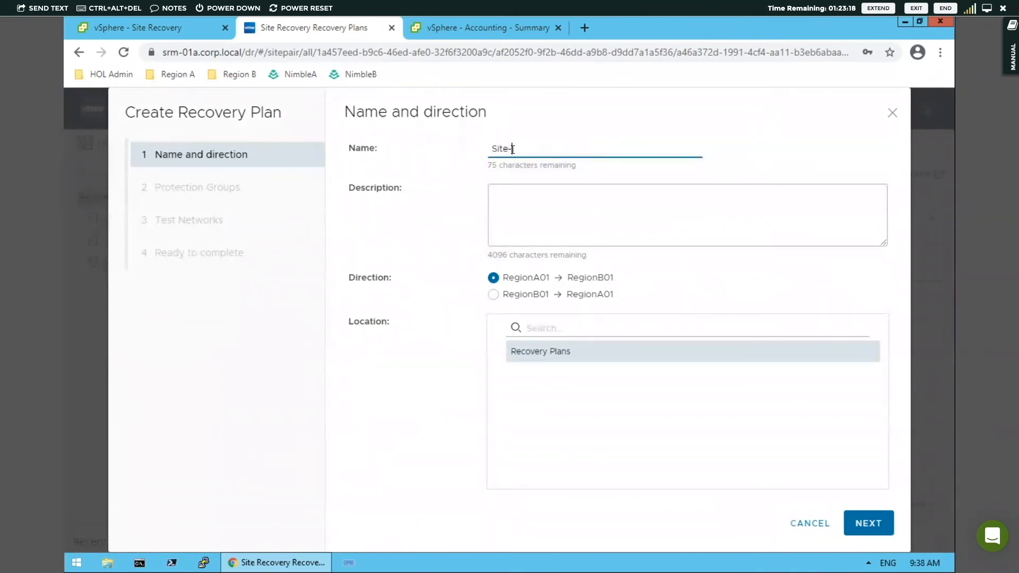
{"action": "type", "text": "Wide Recover"}
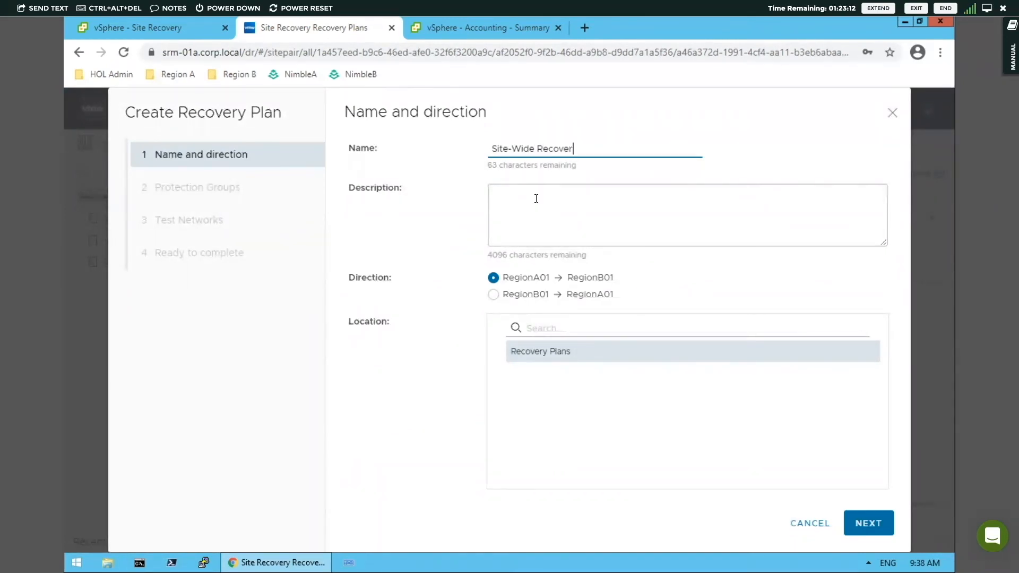
{"action": "type", "text": "y Plan"}
Step: Describe the plan as "Recovery Plan for Region A" and accept the RegionA01 to RegionB01 direction
{"action": "left_click", "coordinate": [536, 198]}
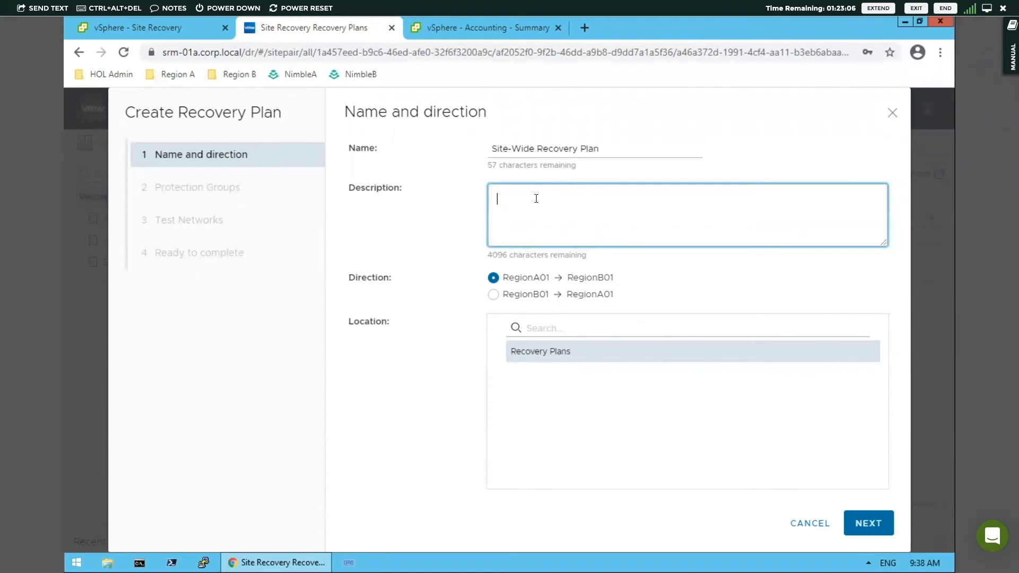
{"action": "type", "text": "Recov"}
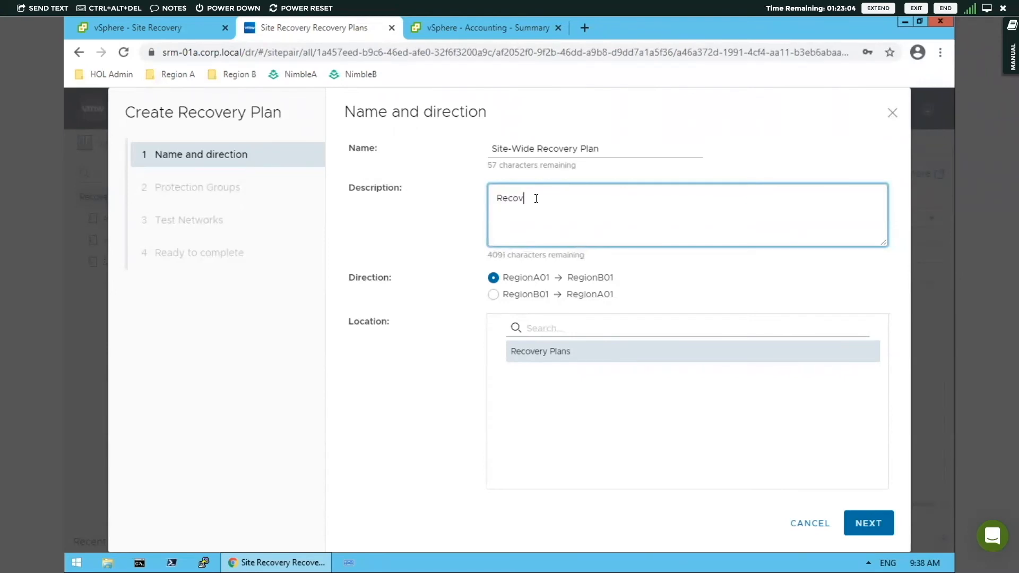
{"action": "type", "text": "ery Plan for Region A"}
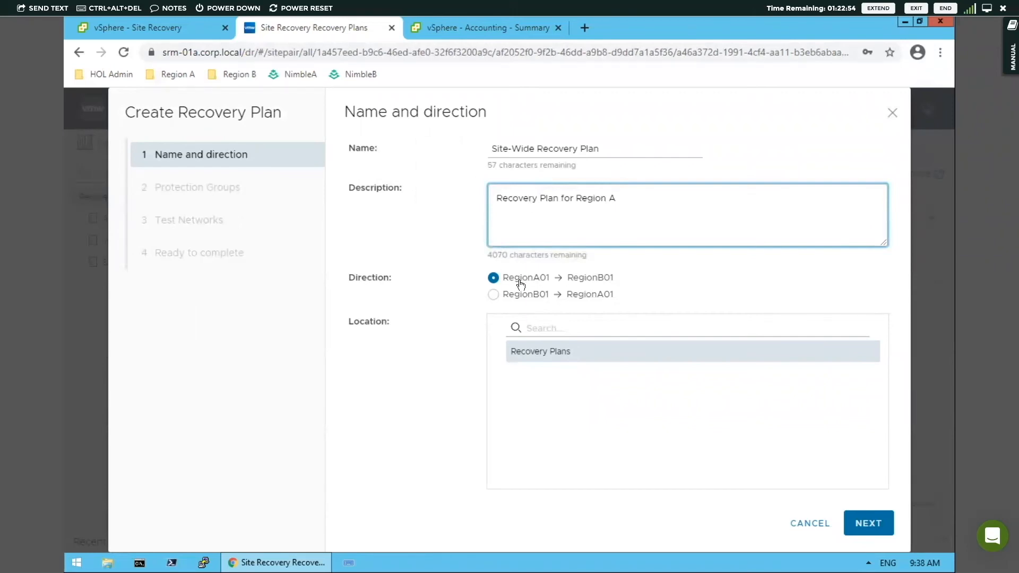
{"action": "left_click", "coordinate": [871, 524]}
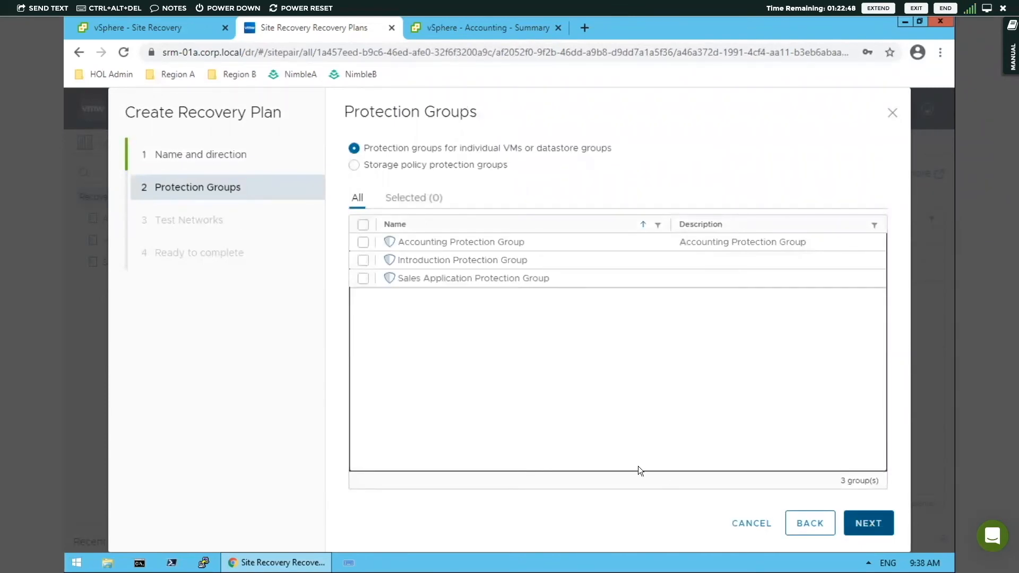
Step: Include all three protection groups and finish creating the recovery plan with site-level mapping for every test network
{"action": "left_click", "coordinate": [363, 226]}
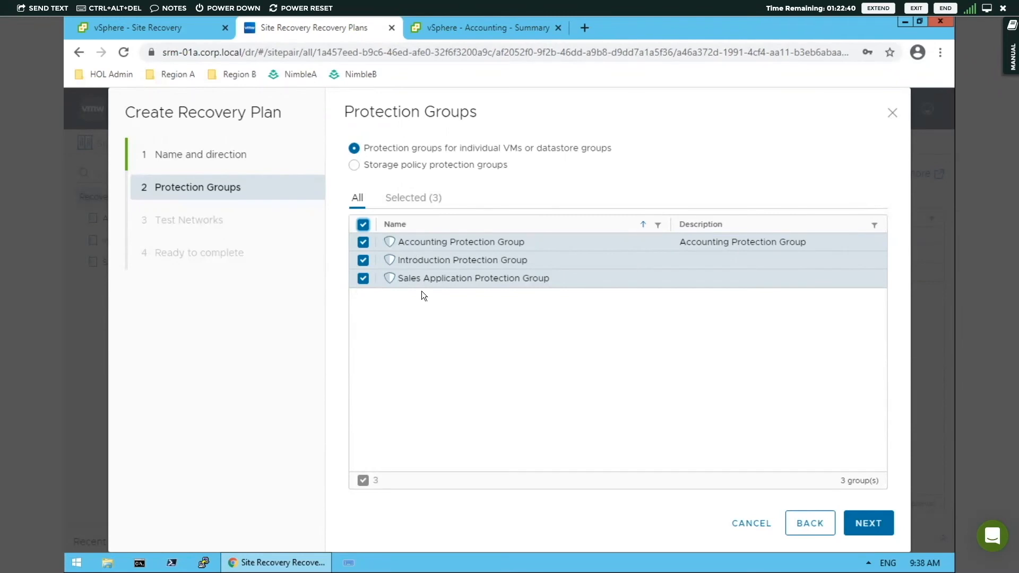
{"action": "left_click", "coordinate": [883, 529]}
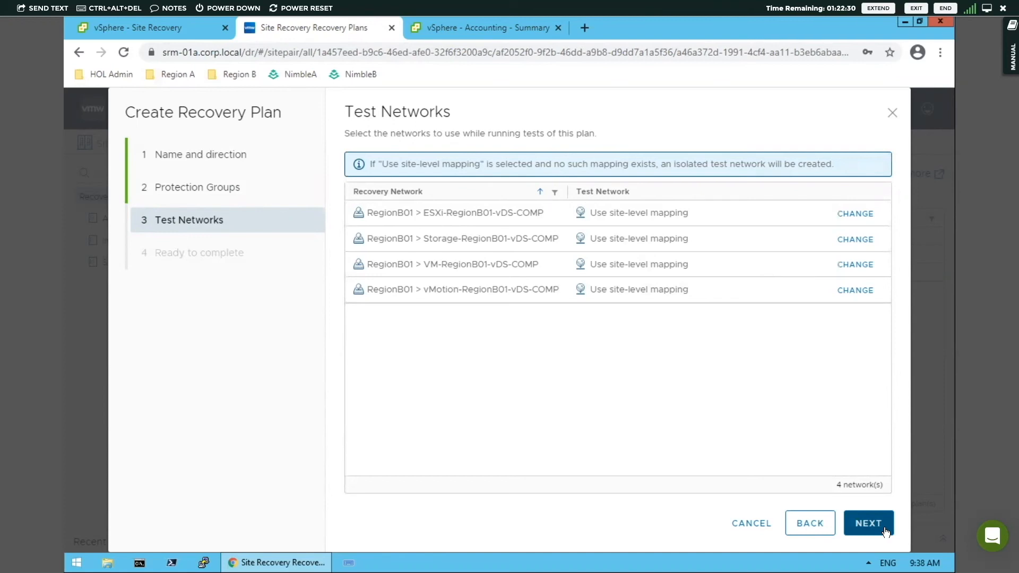
{"action": "left_click", "coordinate": [886, 532]}
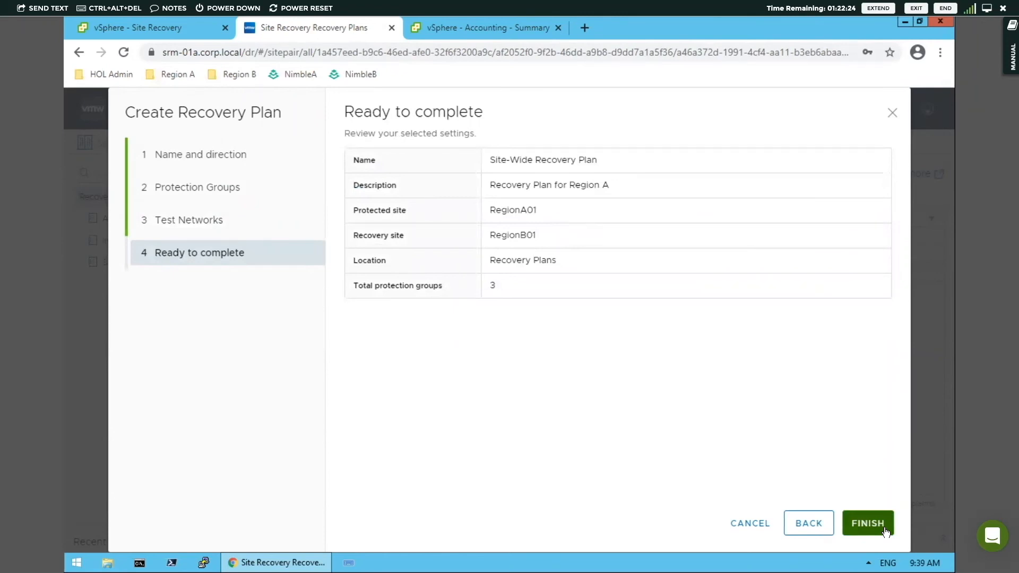
{"action": "left_click", "coordinate": [885, 531]}
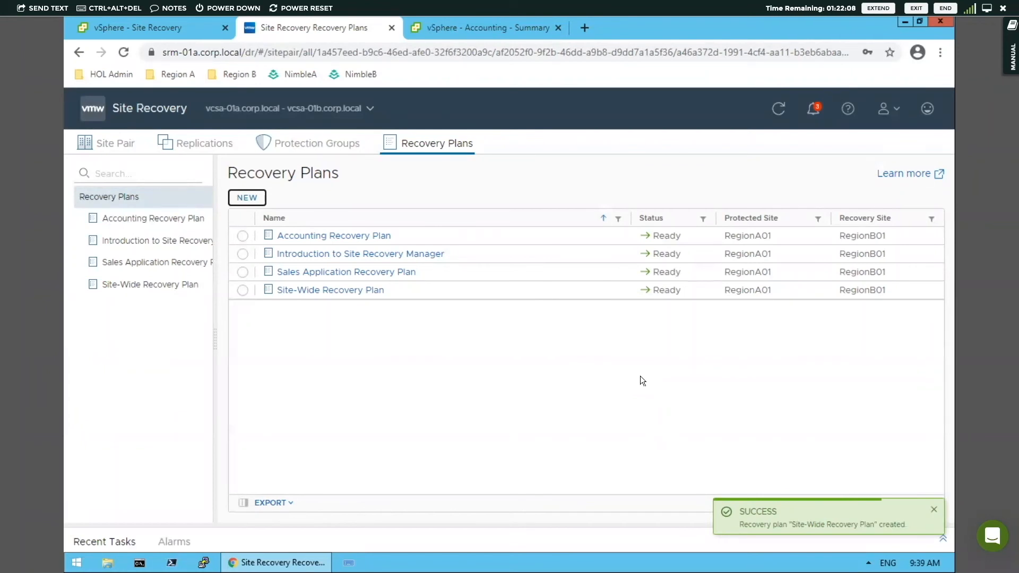
Step: Run a test of the Site-Wide Recovery Plan without replicating recent changes to the recovery site
{"action": "left_click", "coordinate": [308, 290]}
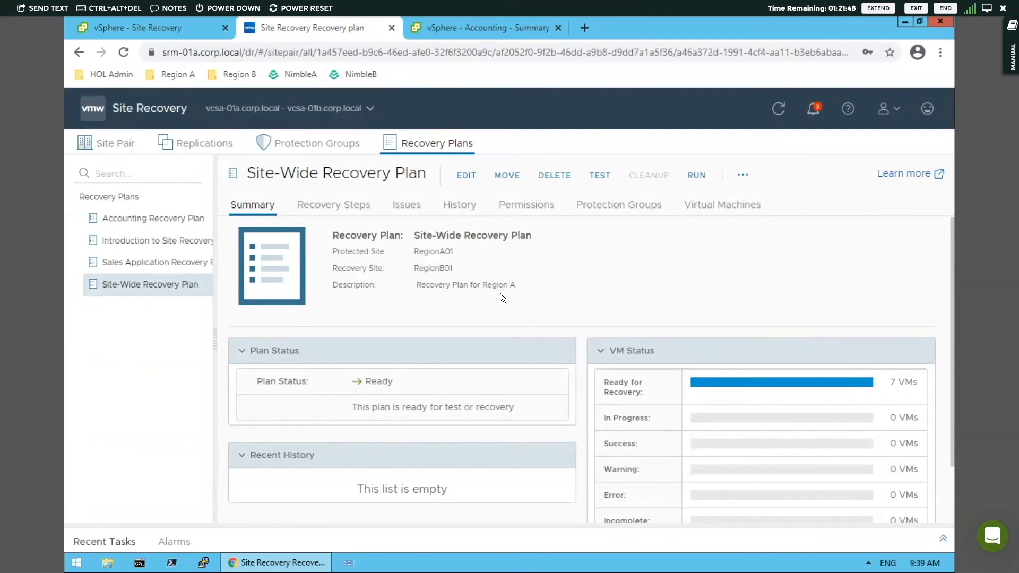
{"action": "left_click", "coordinate": [601, 176]}
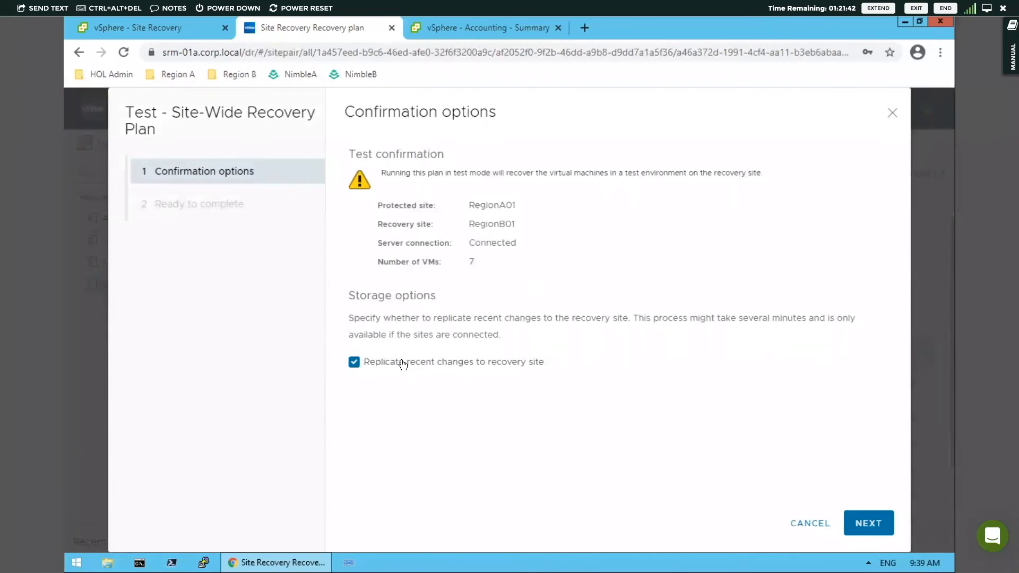
{"action": "left_click", "coordinate": [354, 365]}
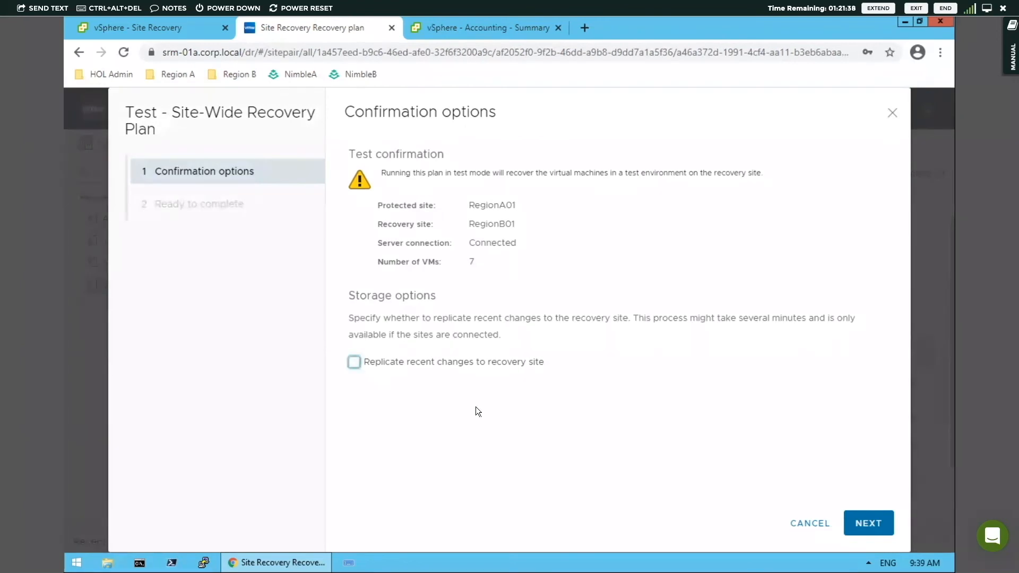
{"action": "left_click", "coordinate": [871, 524]}
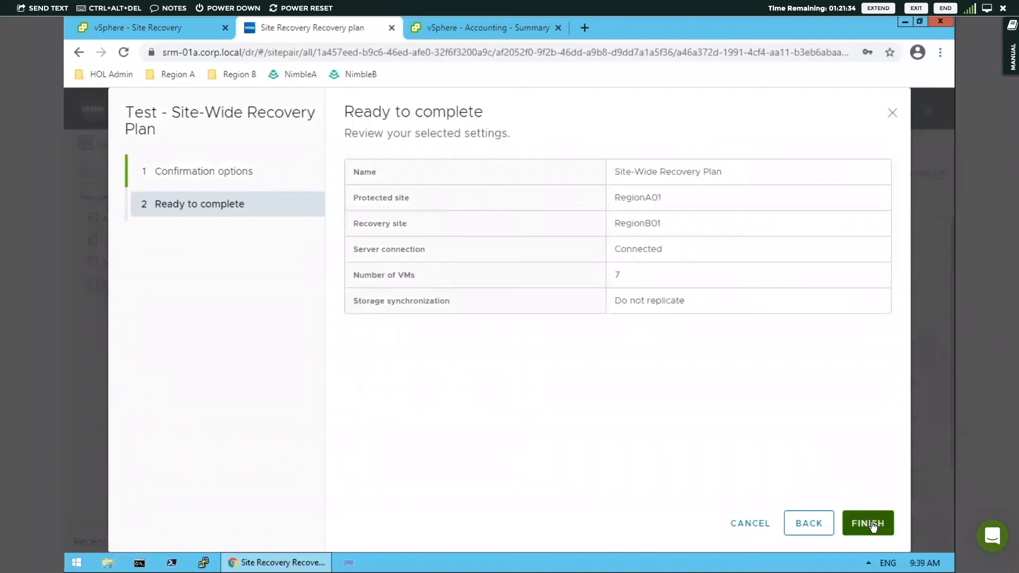
{"action": "left_click", "coordinate": [871, 524]}
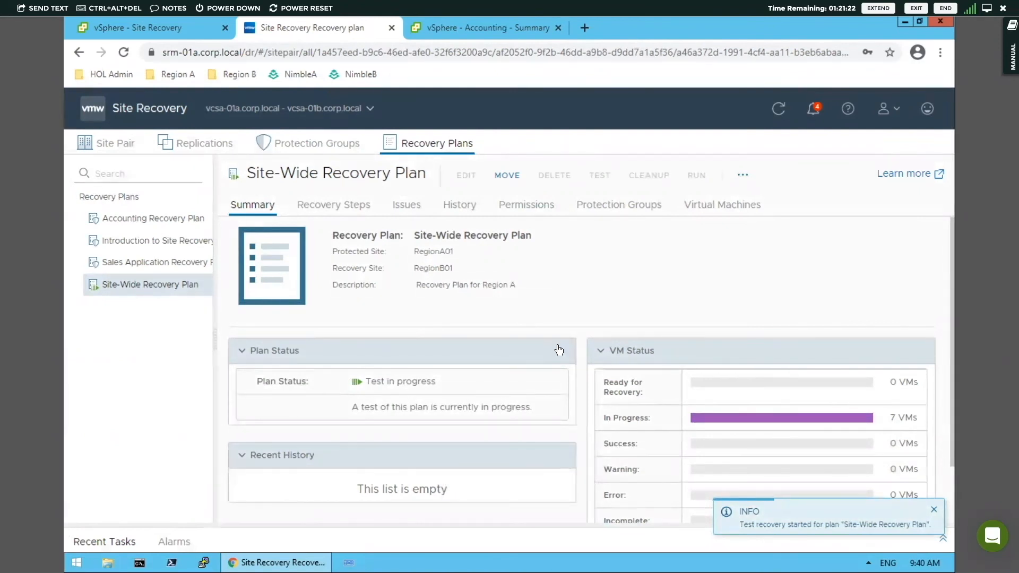
Step: Examine the test's progress in the Site-Wide Recovery Plan's recovery steps, including each priority 3 VM's power-on status
{"action": "left_click", "coordinate": [347, 204]}
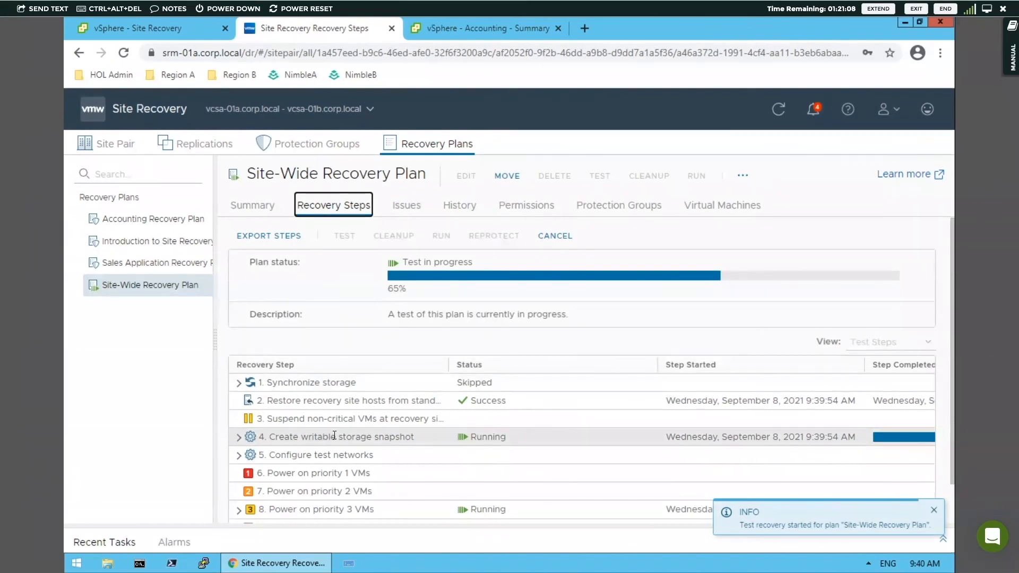
{"action": "scroll", "coordinate": [334, 437], "scroll_direction": "down", "scroll_amount": 1}
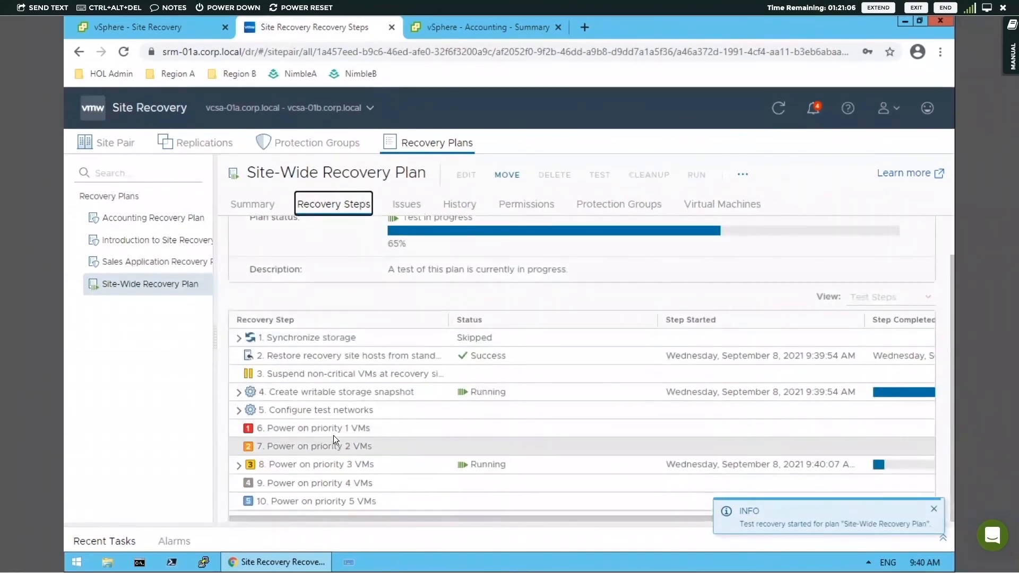
{"action": "left_click", "coordinate": [242, 463]}
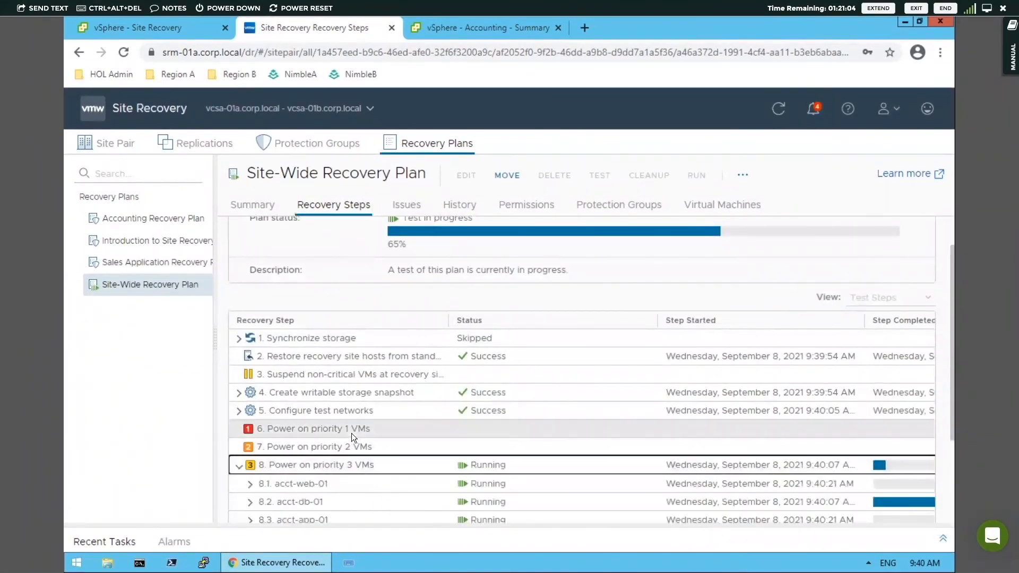
{"action": "scroll", "coordinate": [415, 408], "scroll_direction": "down", "scroll_amount": 3}
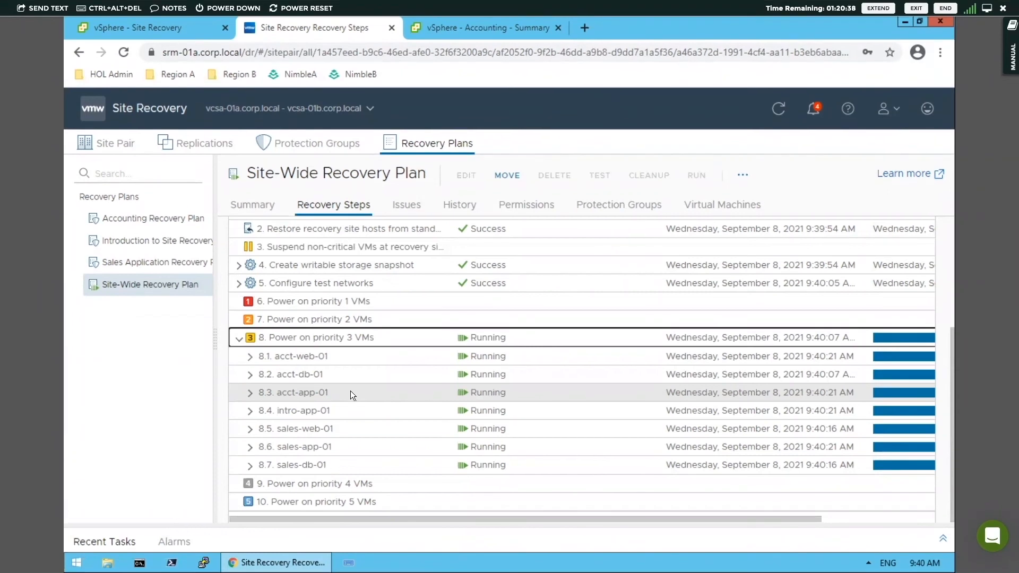
{"action": "scroll", "coordinate": [350, 391], "scroll_direction": "up", "scroll_amount": 3}
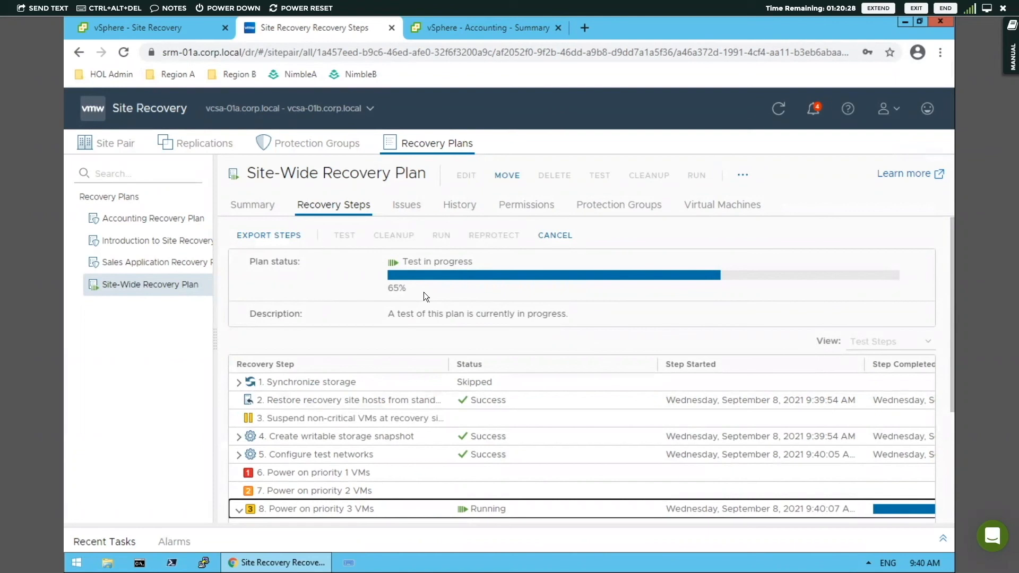
Step: Switch to the RegionB01 vSphere Client and review the virtual machines in the Recovered Apps RegionB01 folder
{"action": "left_click", "coordinate": [468, 32]}
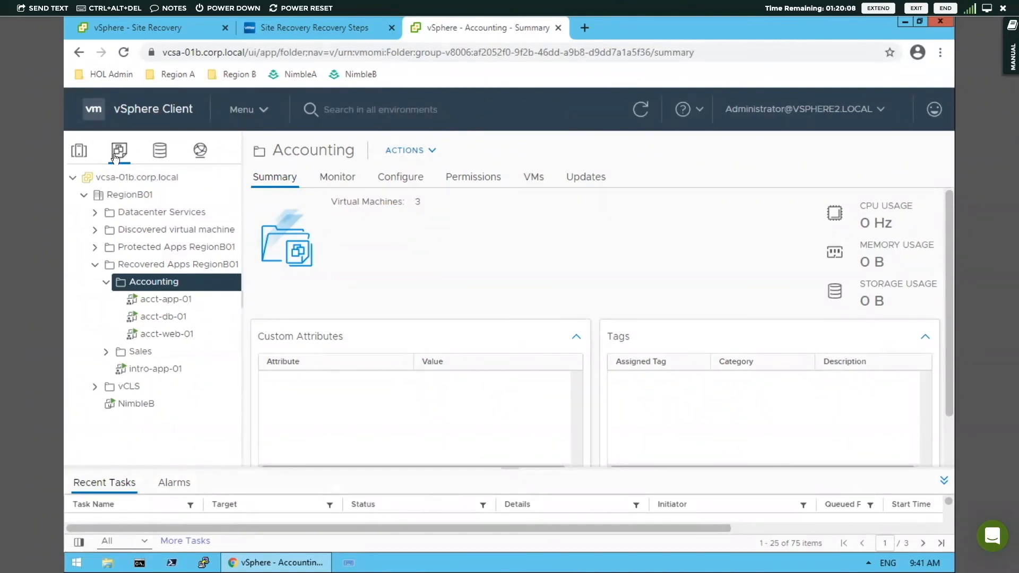
{"action": "left_click", "coordinate": [128, 264]}
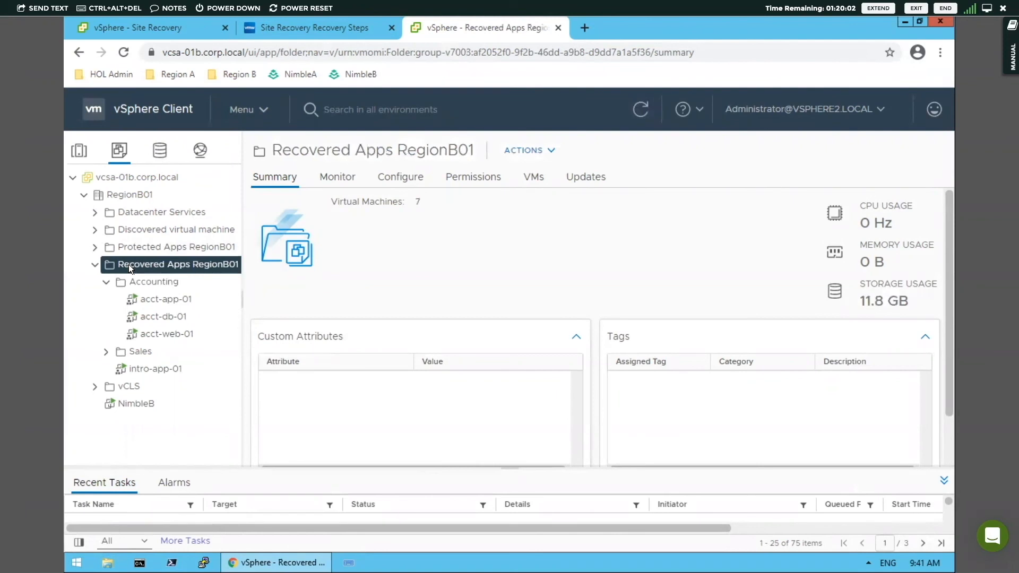
{"action": "left_click", "coordinate": [534, 178]}
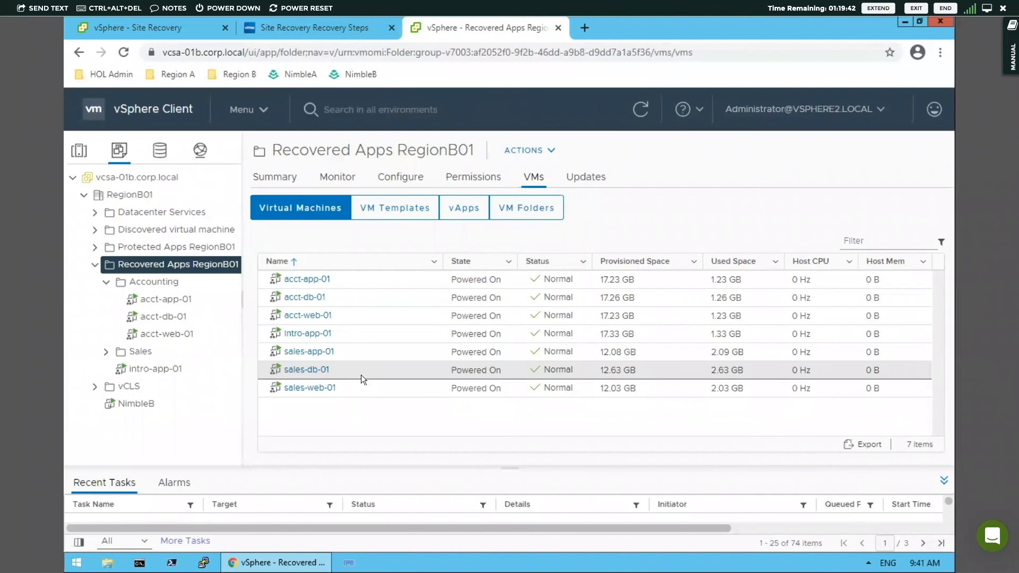
Step: Switch back to Site Recovery and clean up the completed Site-Wide Recovery Plan test without forcing the cleanup
{"action": "left_click", "coordinate": [337, 33]}
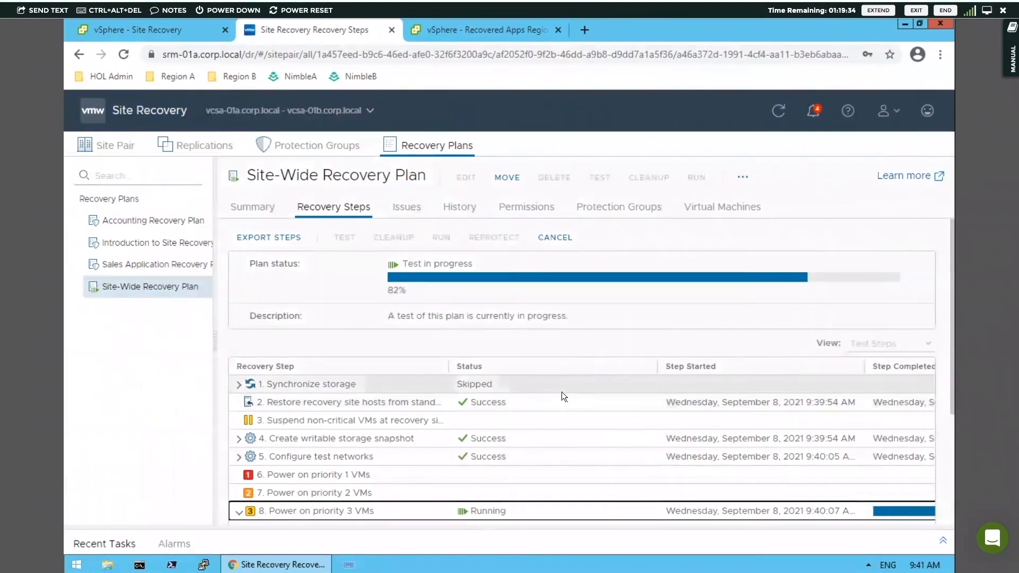
{"action": "scroll", "coordinate": [561, 392], "scroll_direction": "down", "scroll_amount": 1}
{"action": "scroll", "coordinate": [562, 392], "scroll_direction": "down", "scroll_amount": 2}
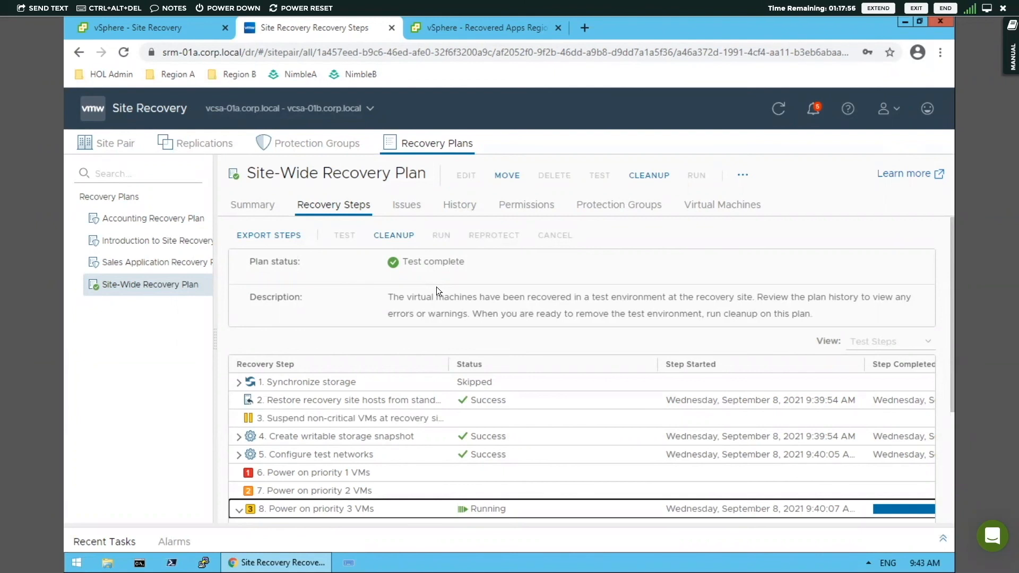
{"action": "left_click", "coordinate": [396, 238]}
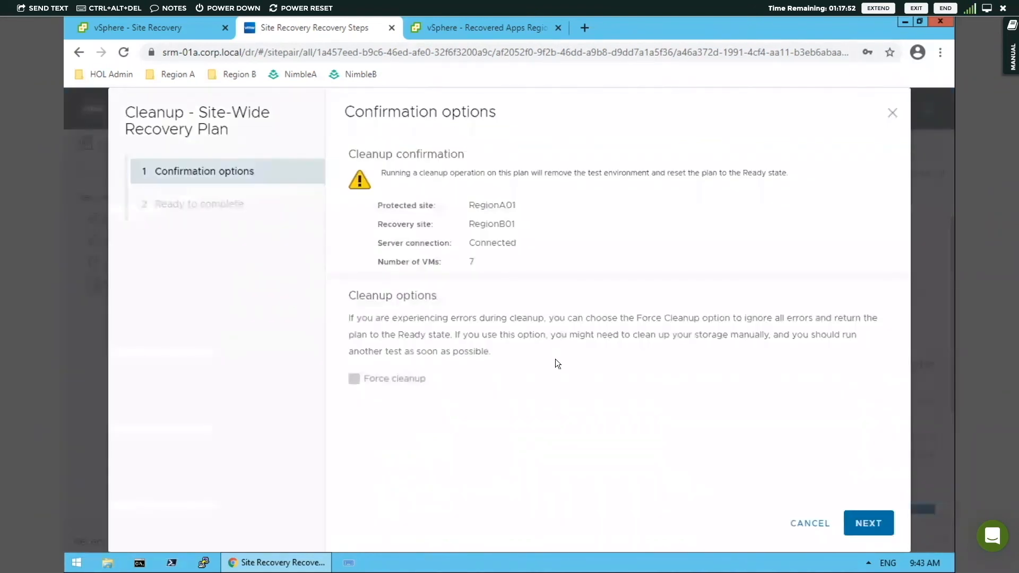
{"action": "left_click", "coordinate": [872, 524]}
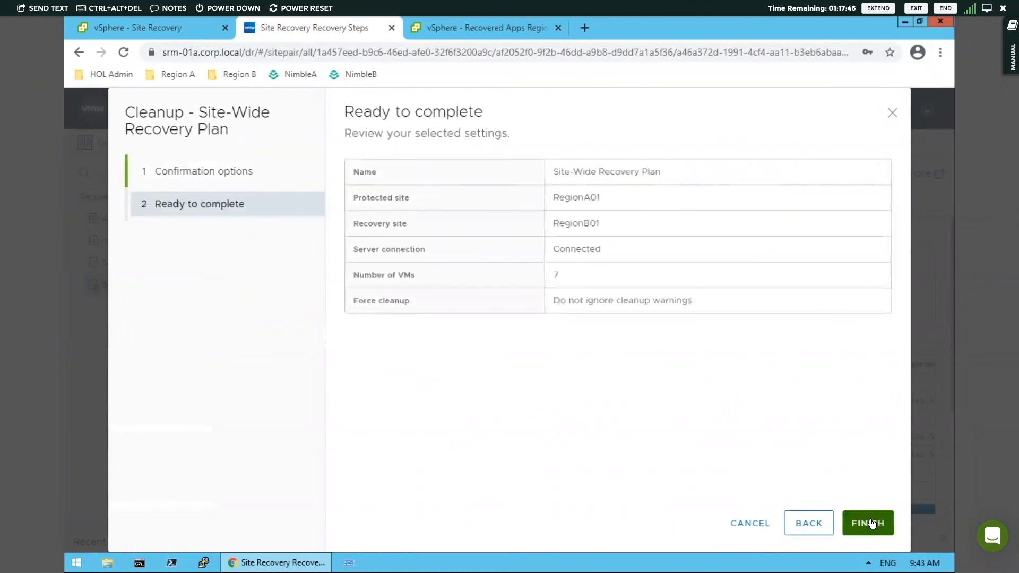
{"action": "left_click", "coordinate": [871, 524]}
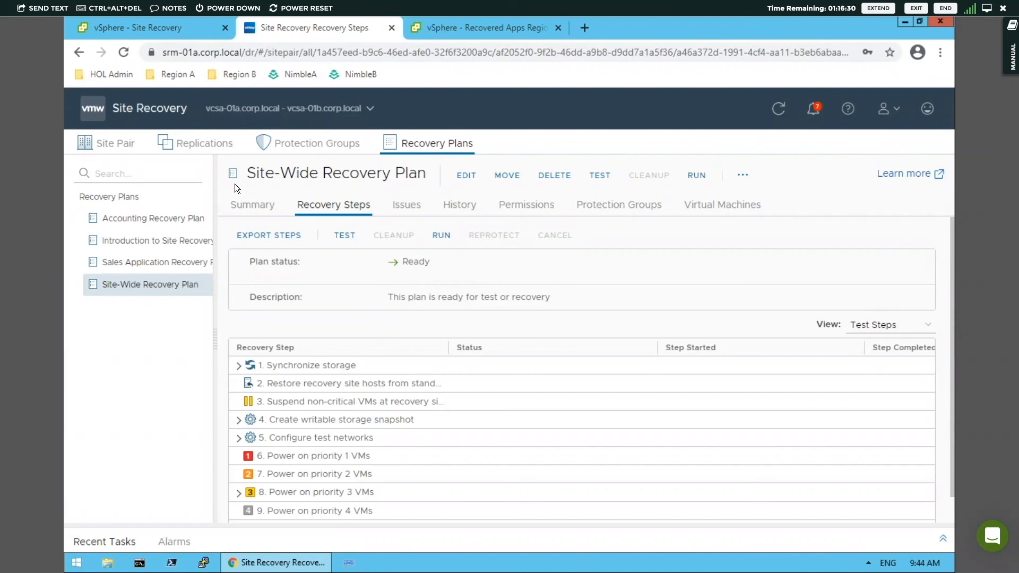
Step: Generate the history report for the Accounting Recovery Plan's test run in Web Page (*.html) format, opened in a new browser tab
{"action": "left_click", "coordinate": [153, 219]}
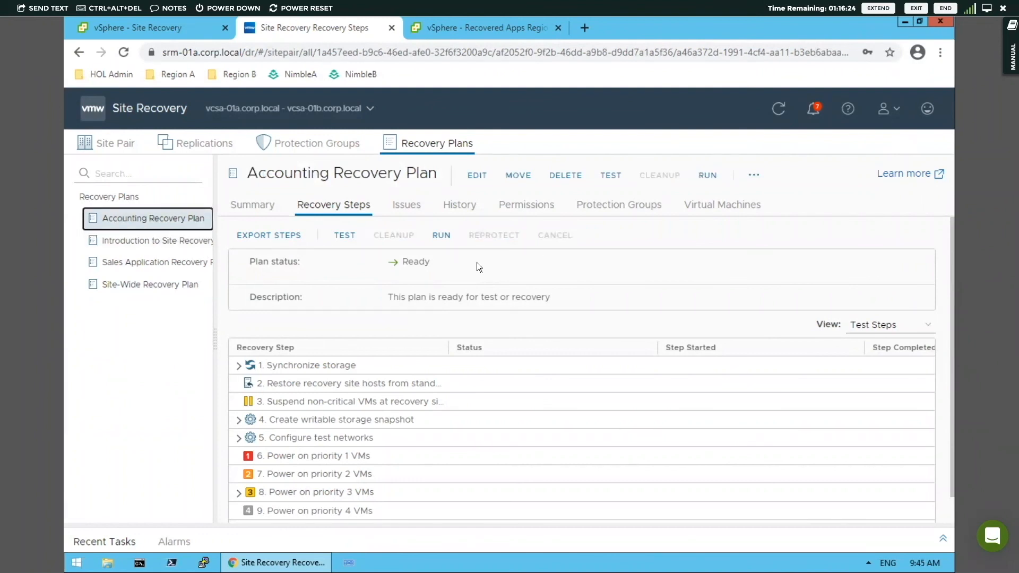
{"action": "left_click", "coordinate": [455, 199]}
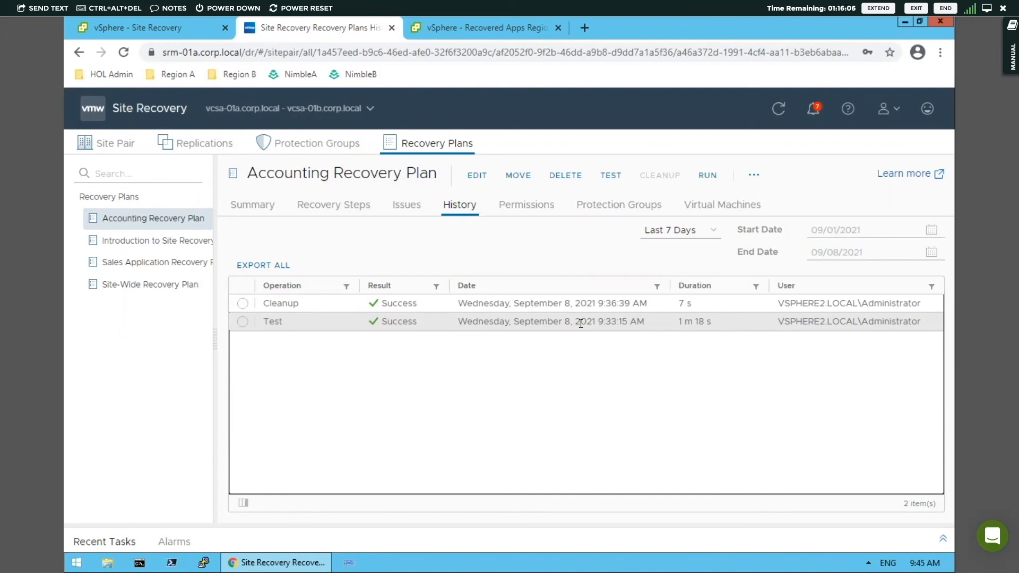
{"action": "left_click", "coordinate": [243, 324]}
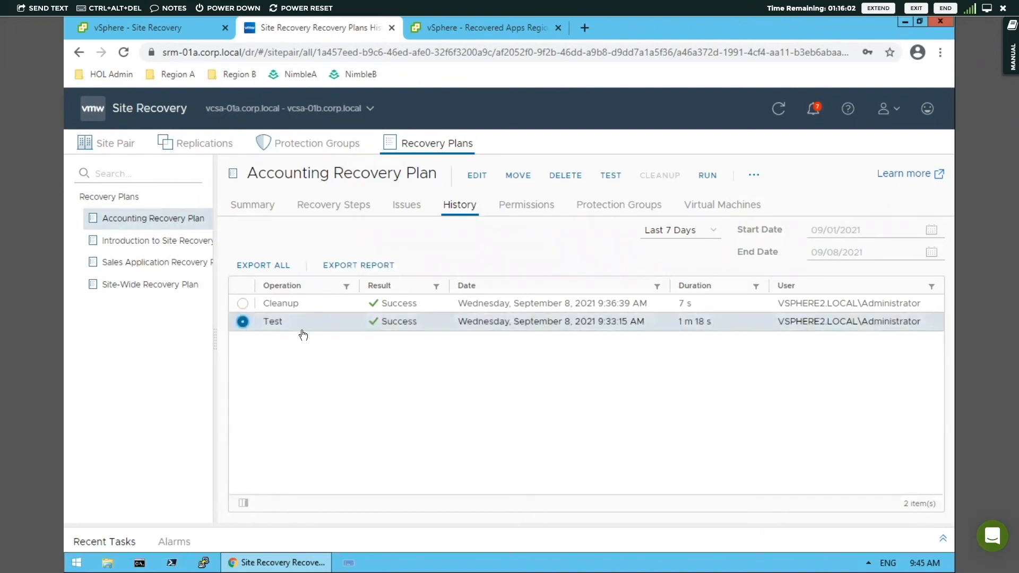
{"action": "left_click", "coordinate": [352, 265]}
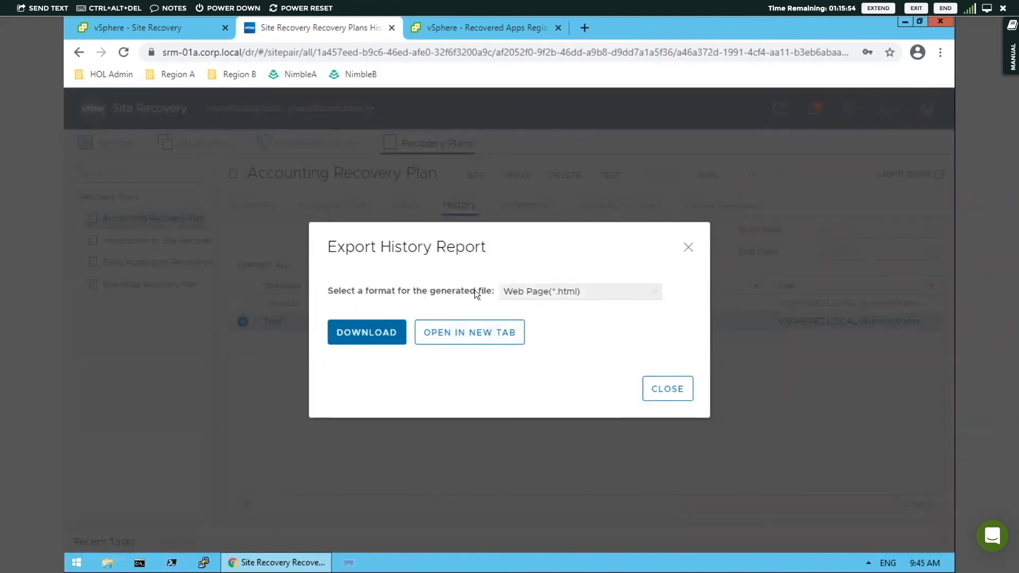
{"action": "left_click", "coordinate": [610, 293]}
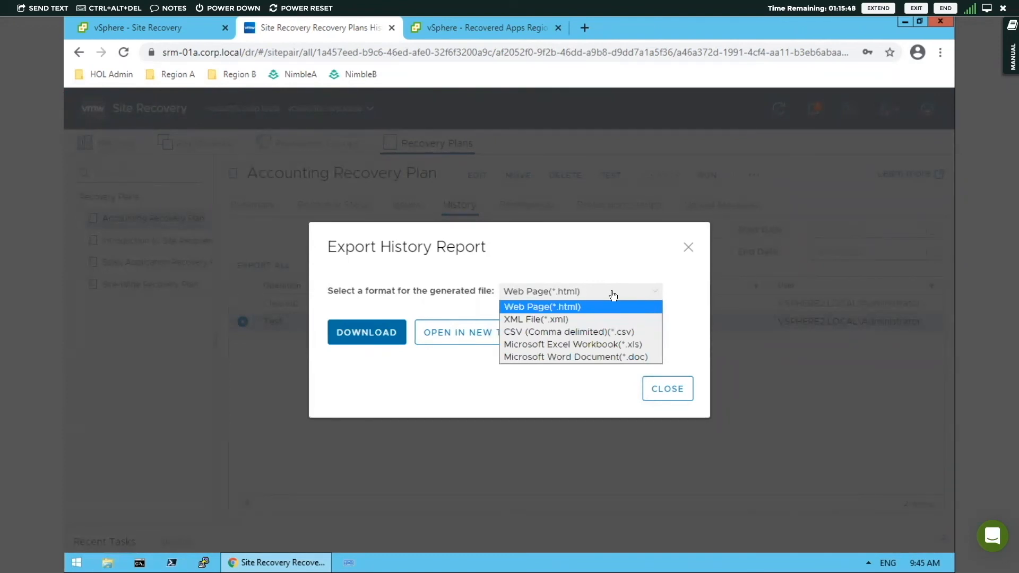
{"action": "left_click", "coordinate": [606, 291]}
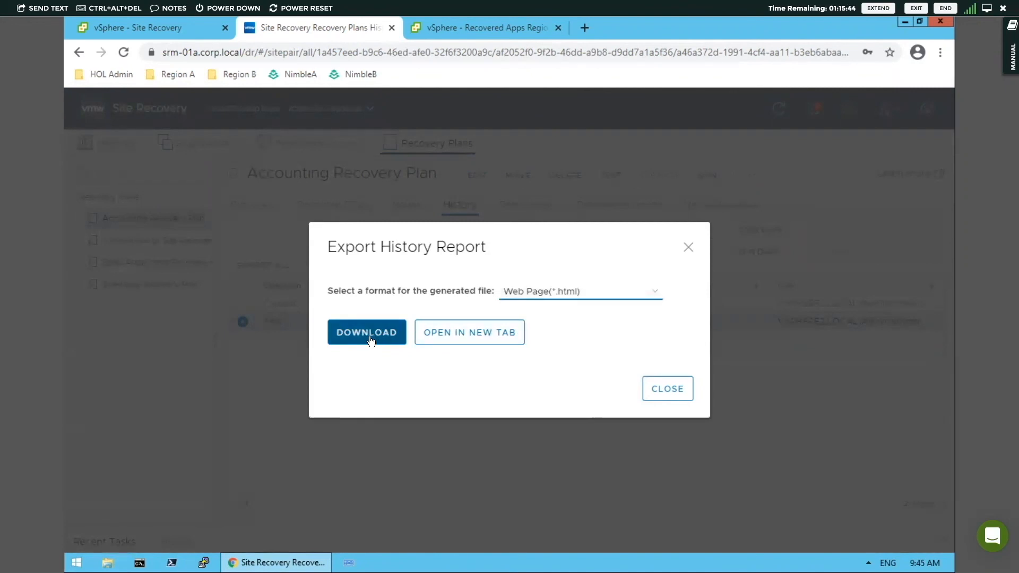
{"action": "left_click", "coordinate": [501, 334]}
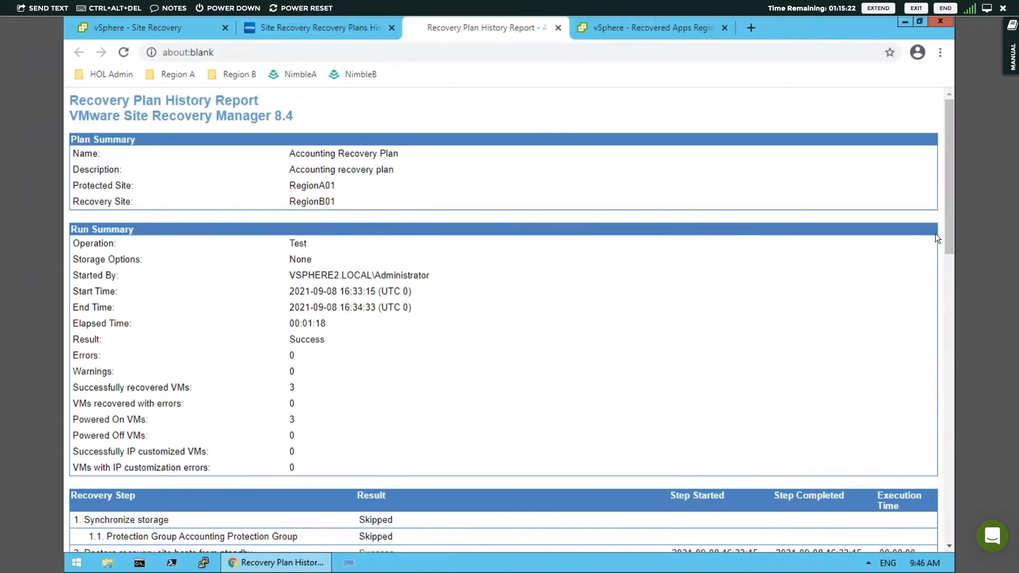
Step: Review the run summary and the results of each recovery step in the Accounting Recovery Plan history report
{"action": "left_click_drag", "start_coordinate": [950, 232], "coordinate": [941, 329]}
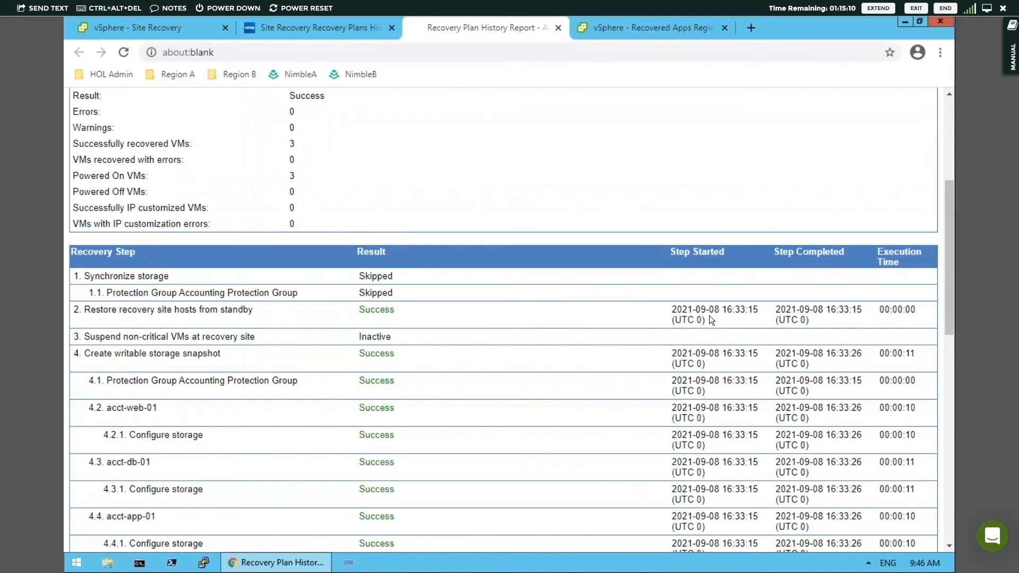
{"action": "scroll", "coordinate": [710, 316], "scroll_direction": "up", "scroll_amount": 5}
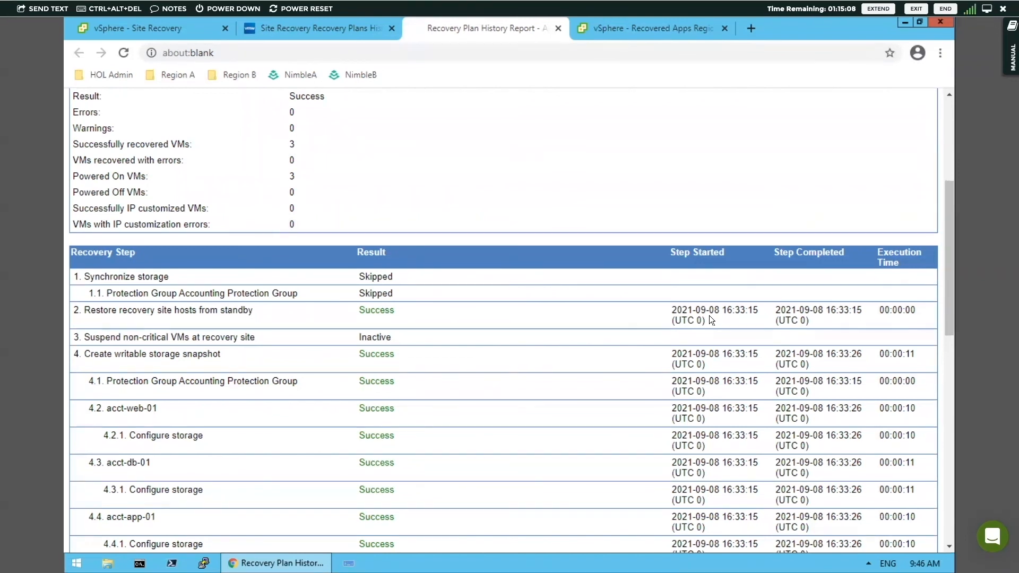
{"action": "scroll", "coordinate": [709, 315], "scroll_direction": "down", "scroll_amount": 8}
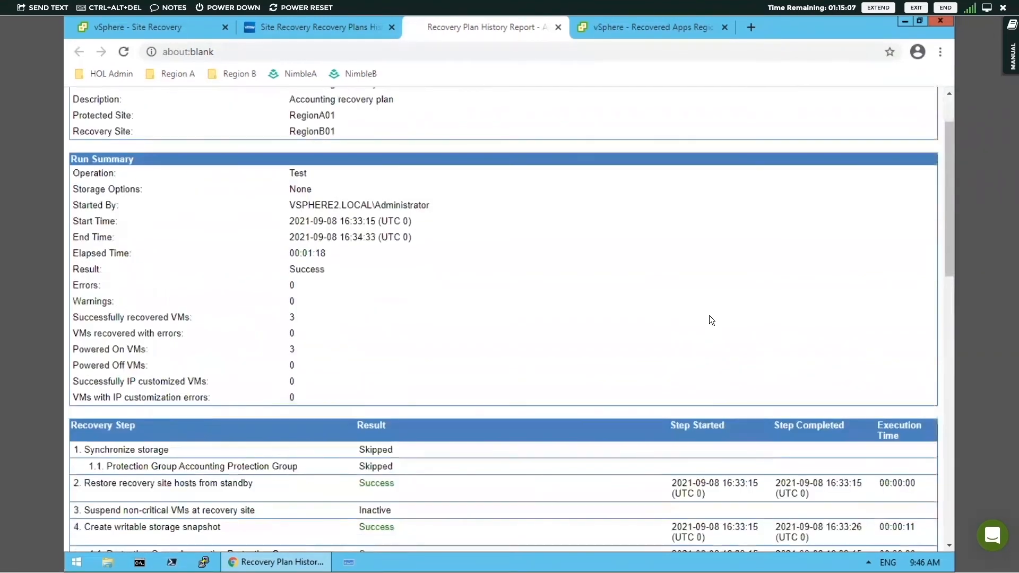